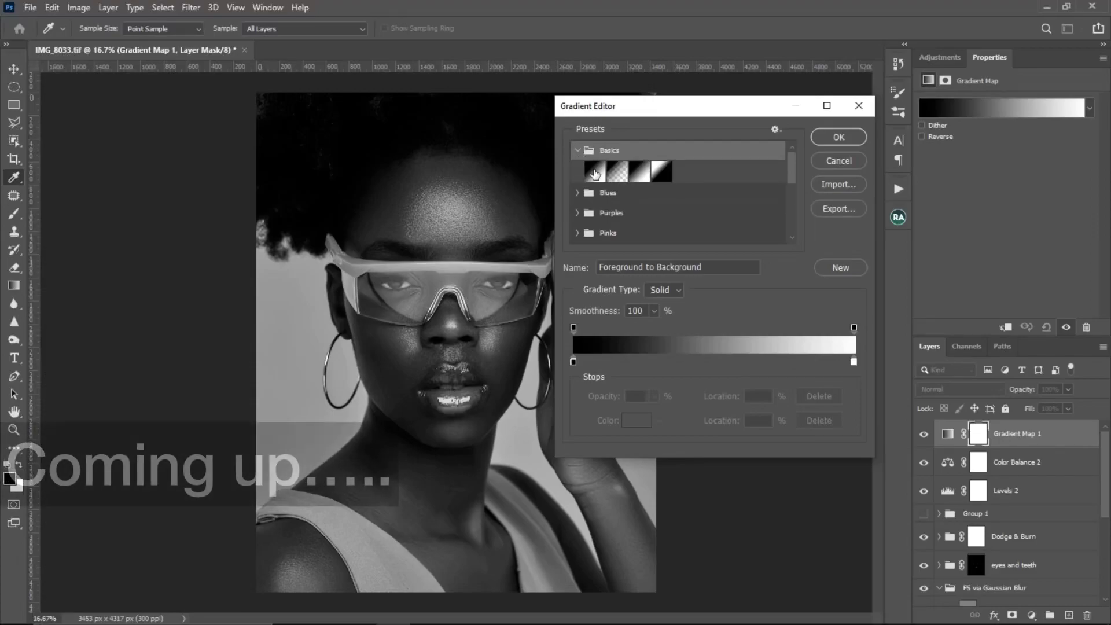
# - Apply the Foreground to Background black-to-white gradient to the gradient map and blend it in Multiply
pyautogui.click(592, 172)
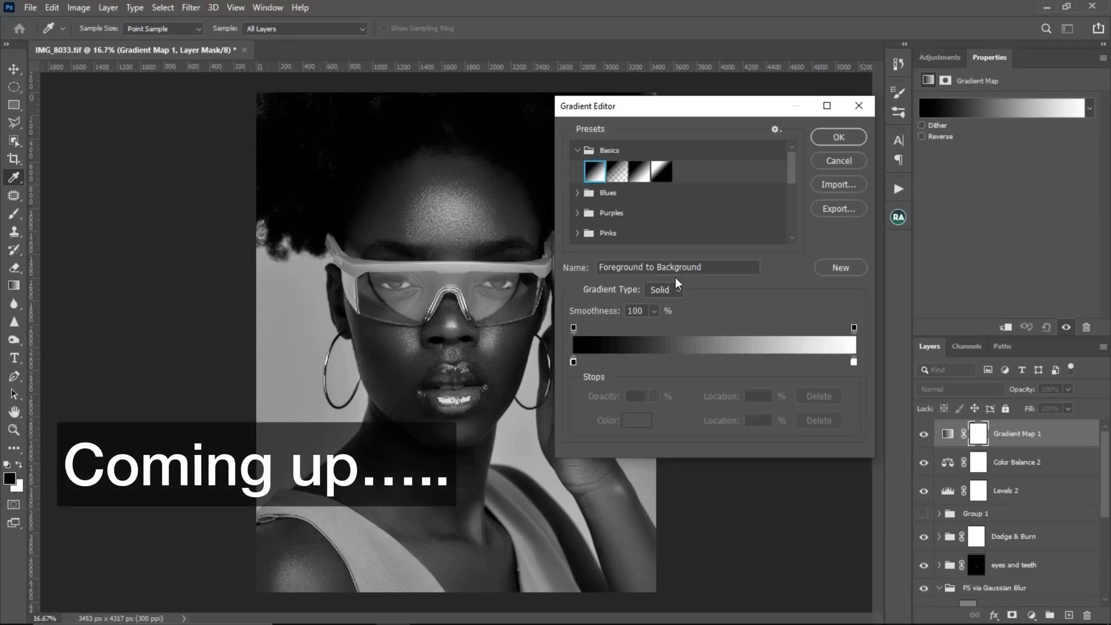
pyautogui.click(837, 139)
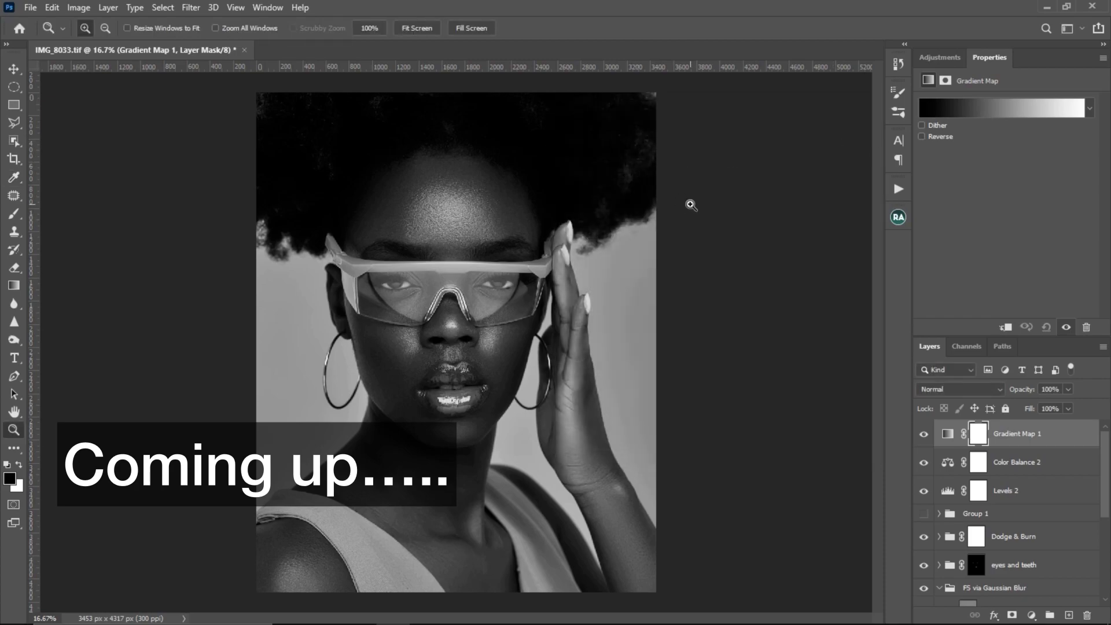
pyautogui.click(961, 390)
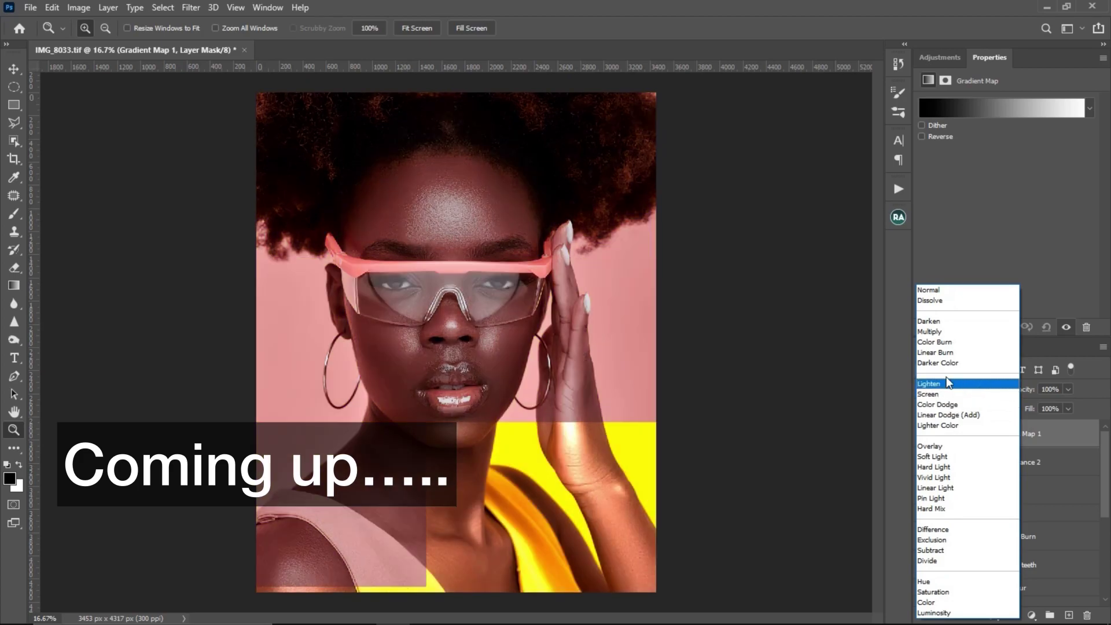
pyautogui.click(934, 331)
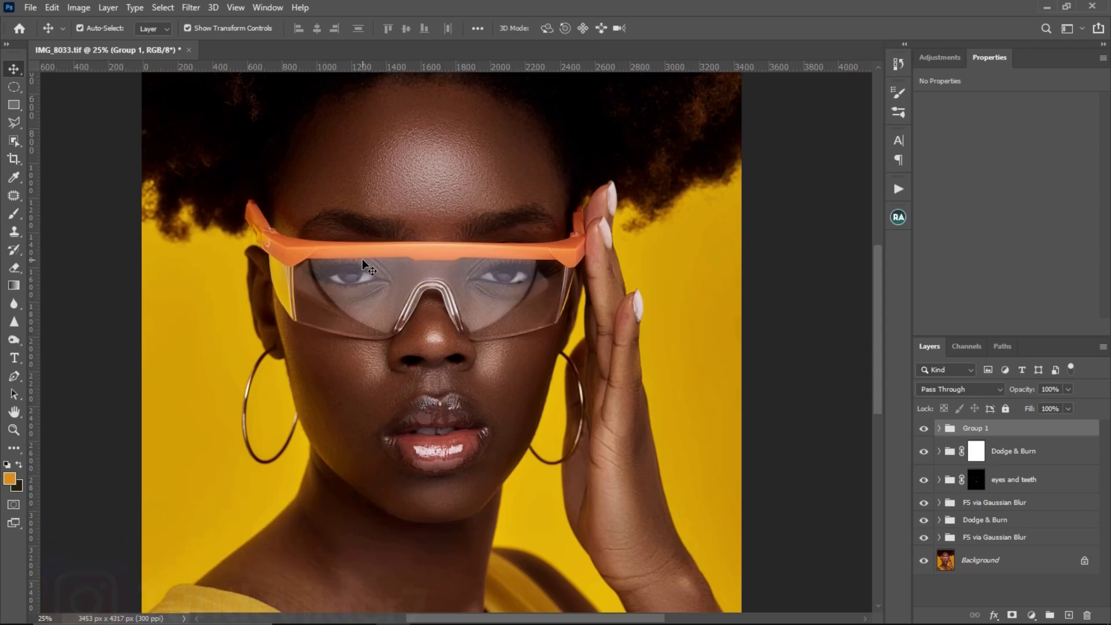
# - Compare Group 1 on and off, leaving it hidden to reveal the warmer orange base
pyautogui.click(924, 429)
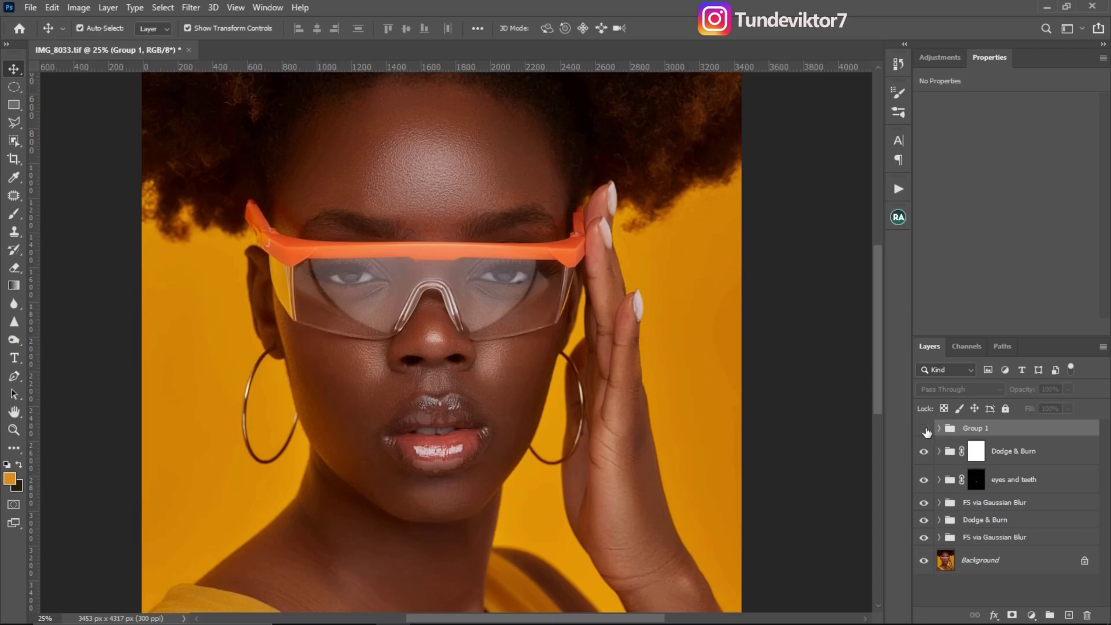
pyautogui.click(925, 430)
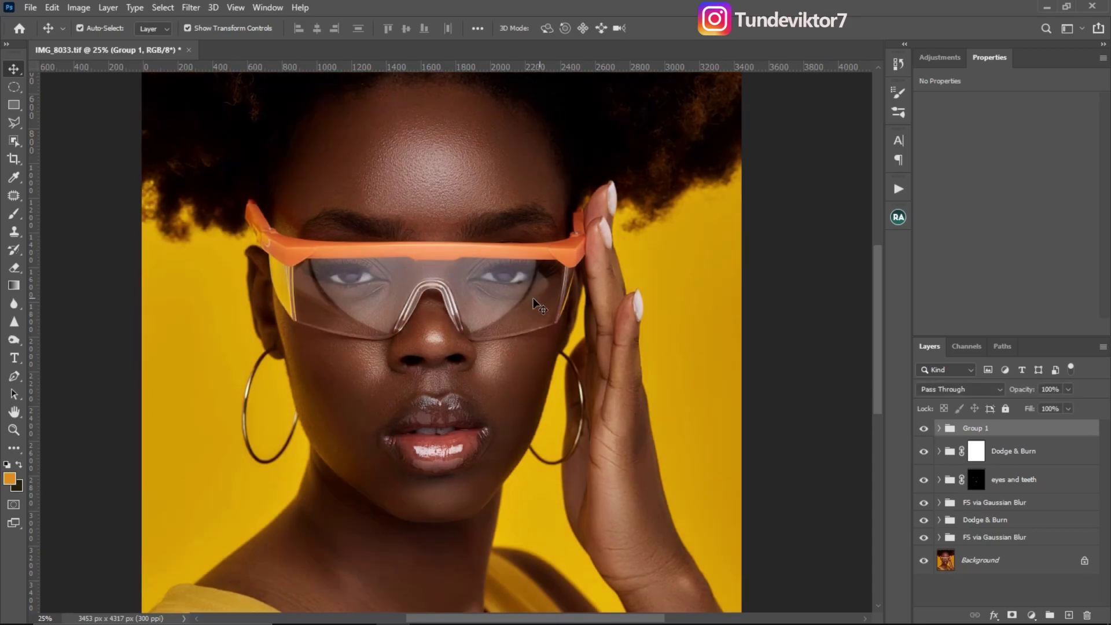
pyautogui.click(924, 429)
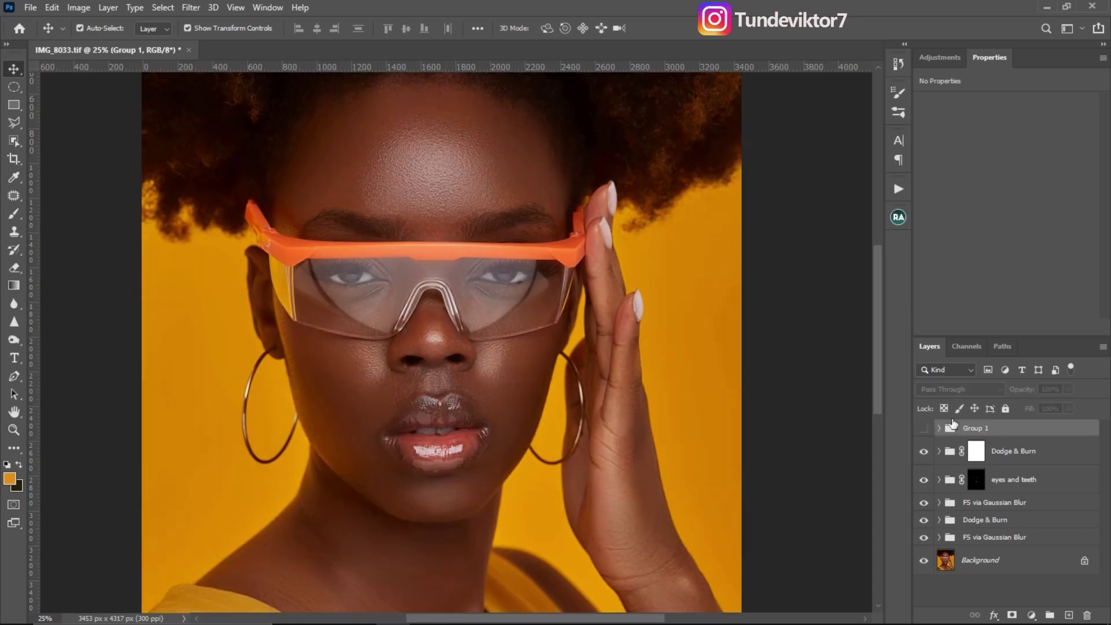
pyautogui.scroll(-1, 459, 260)
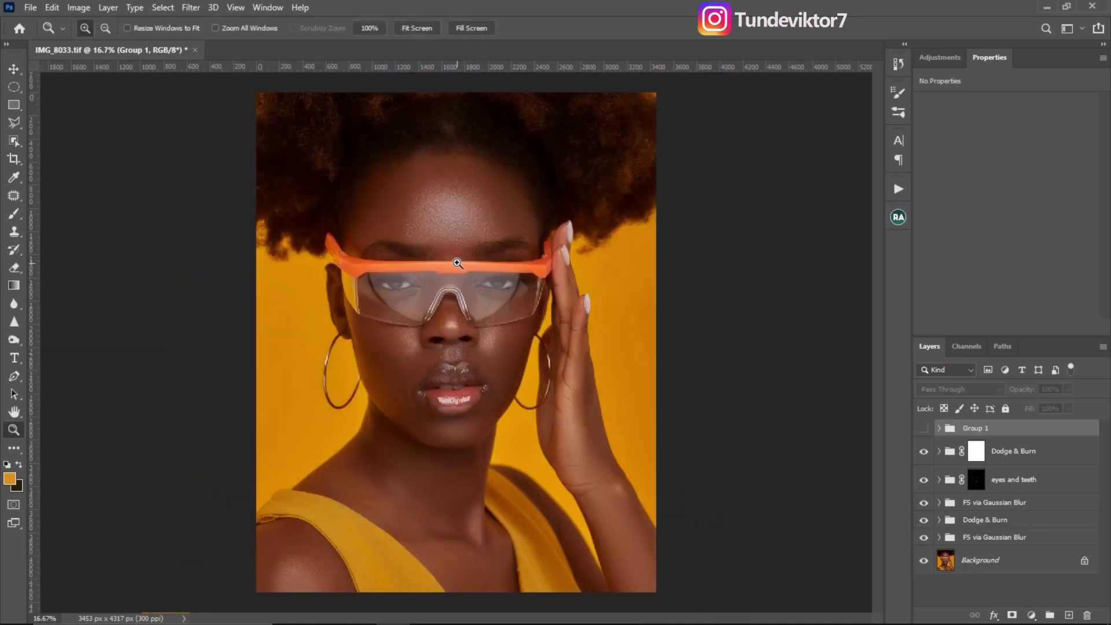
pyautogui.scroll(1, 471, 258)
pyautogui.moveTo(510, 344)
pyautogui.mouseDown()
pyautogui.moveTo(529, 268)
pyautogui.moveTo(533, 317)
pyautogui.moveTo(521, 327)
pyautogui.mouseUp()
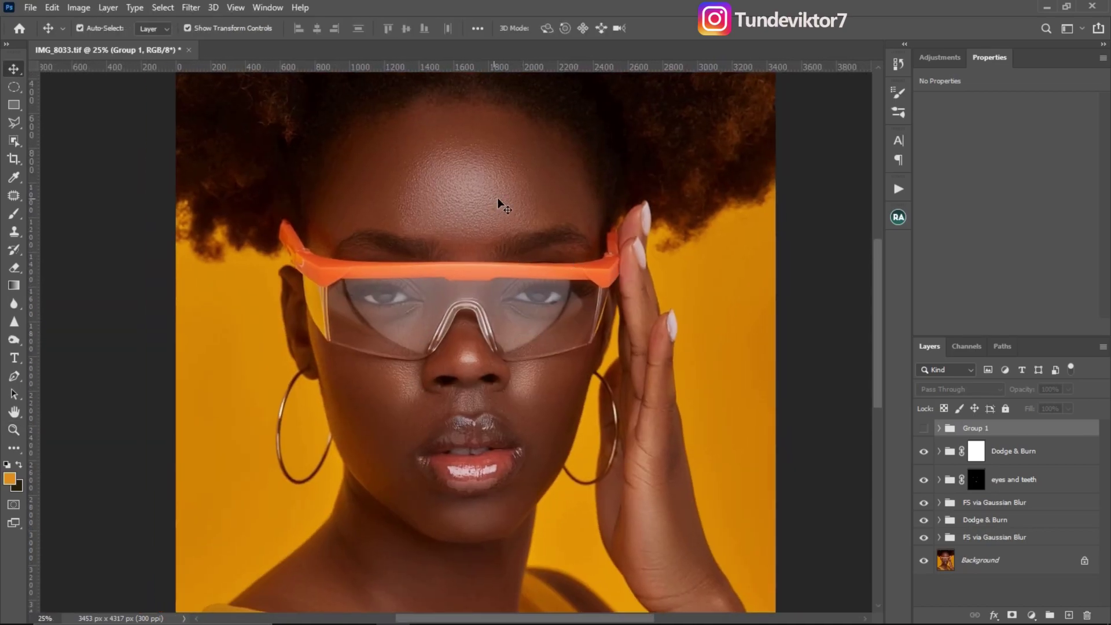
pyautogui.click(938, 58)
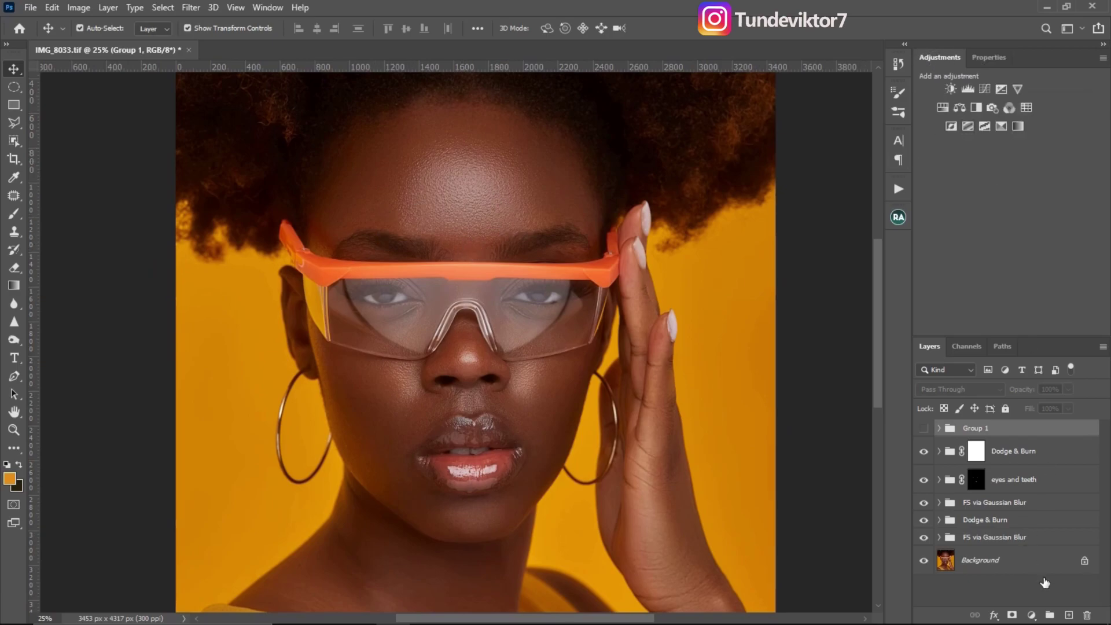
# - Add a Levels adjustment layer and lower the white input point with a clipping preview
pyautogui.click(1031, 615)
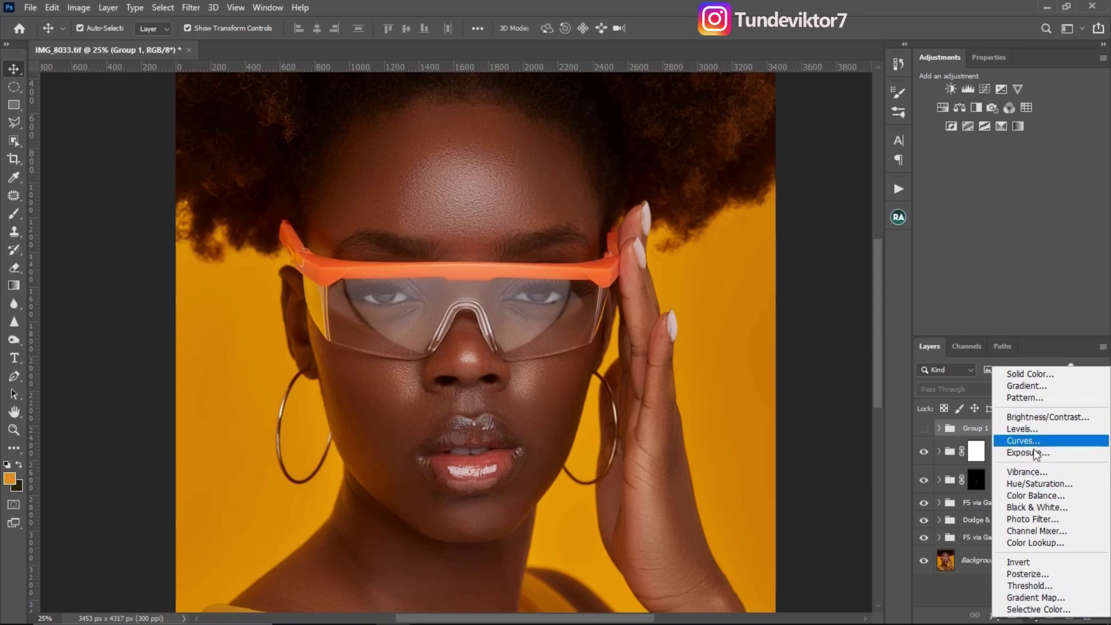
pyautogui.click(1030, 429)
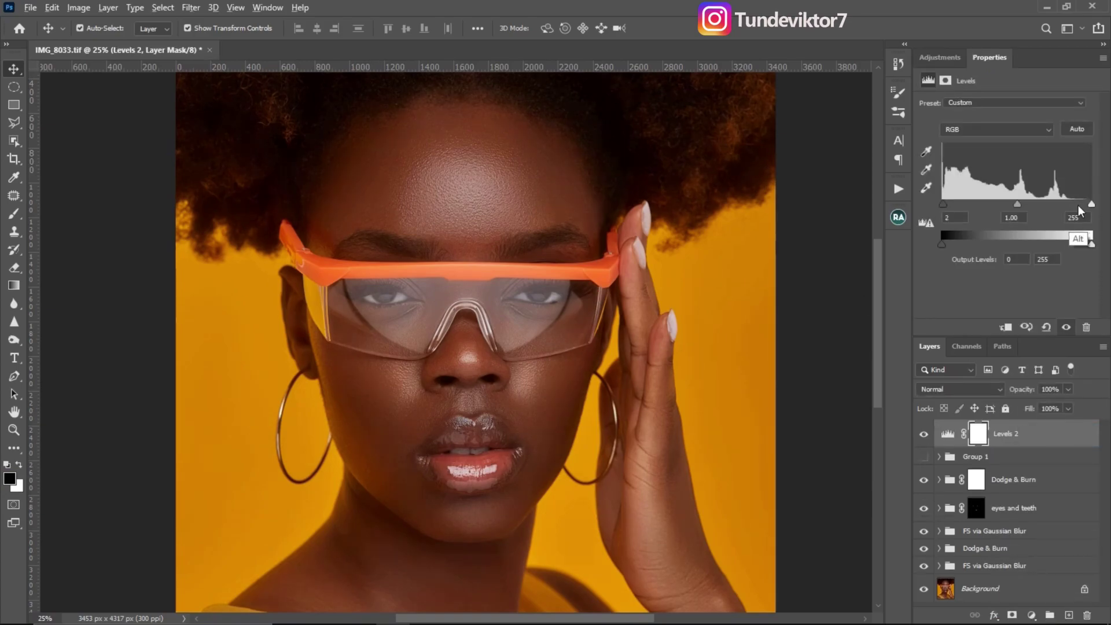
pyautogui.press('alt')
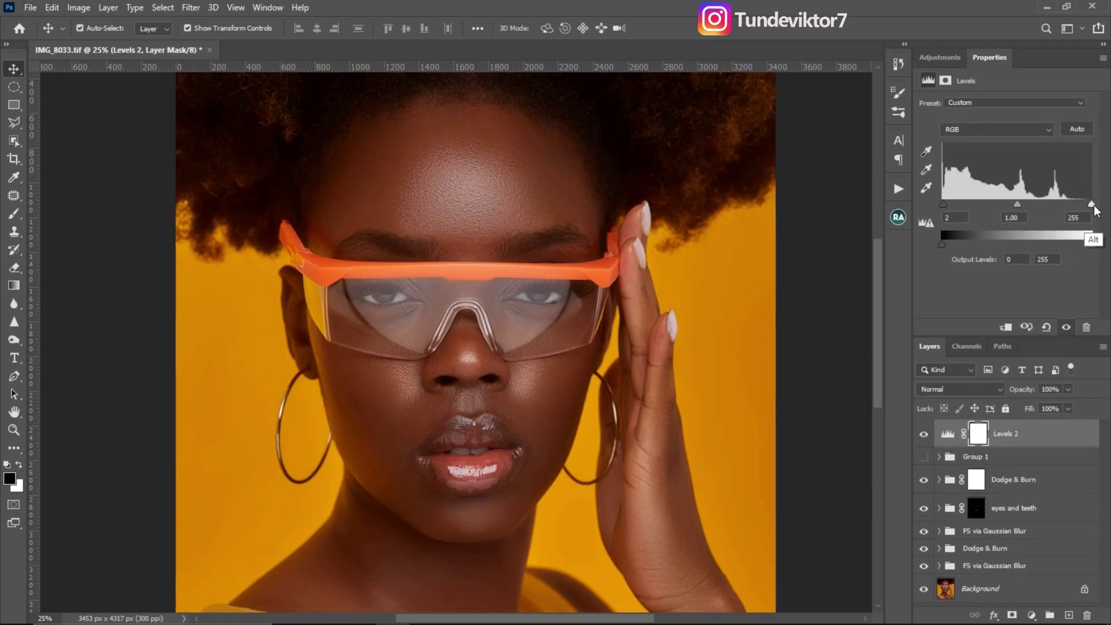
pyautogui.moveTo(1094, 205); pyautogui.dragTo(1076, 206)
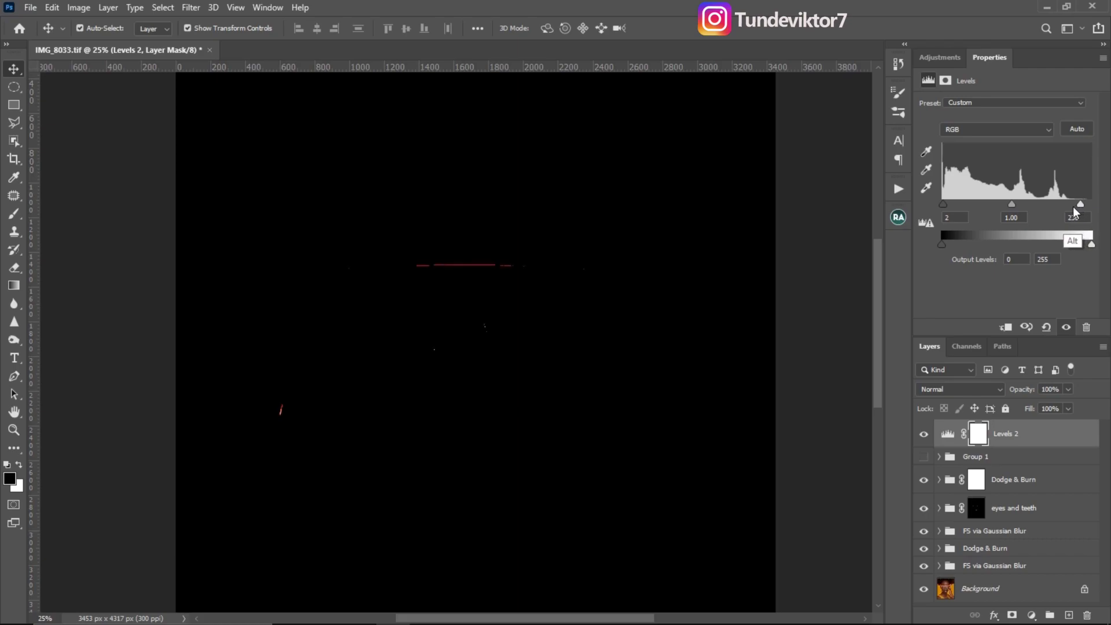
pyautogui.moveTo(1076, 210); pyautogui.dragTo(1056, 213)
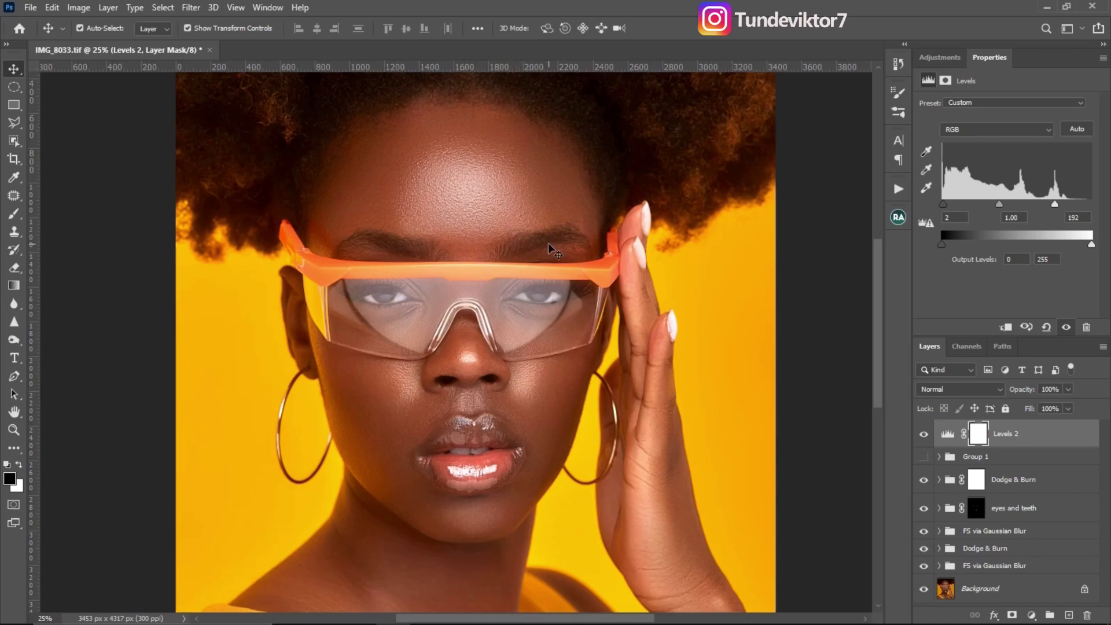
pyautogui.click(925, 435)
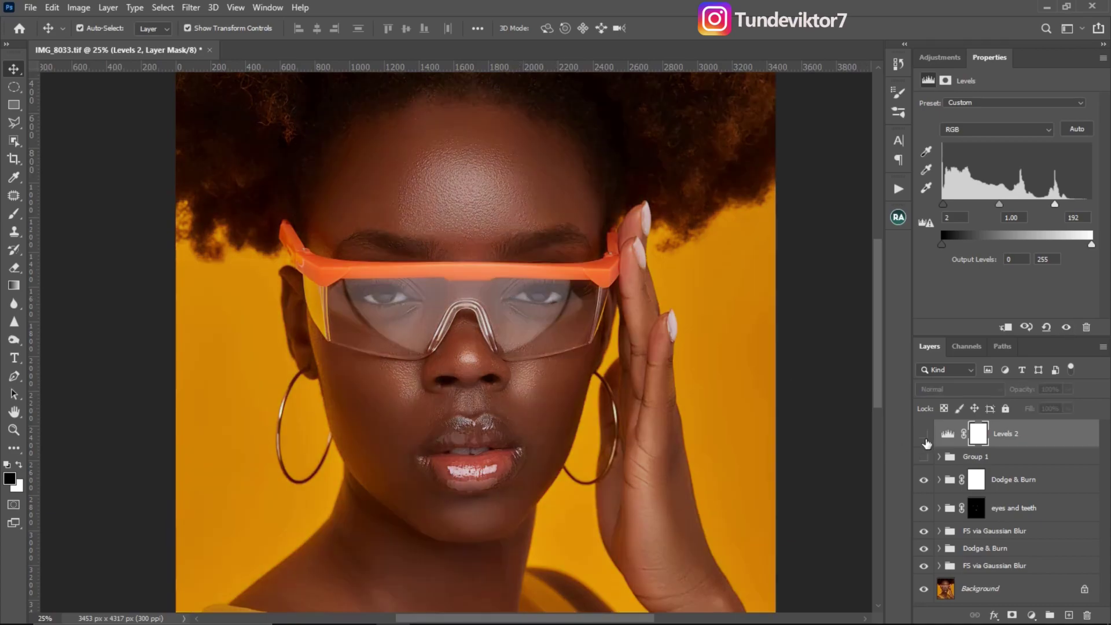
pyautogui.click(925, 435)
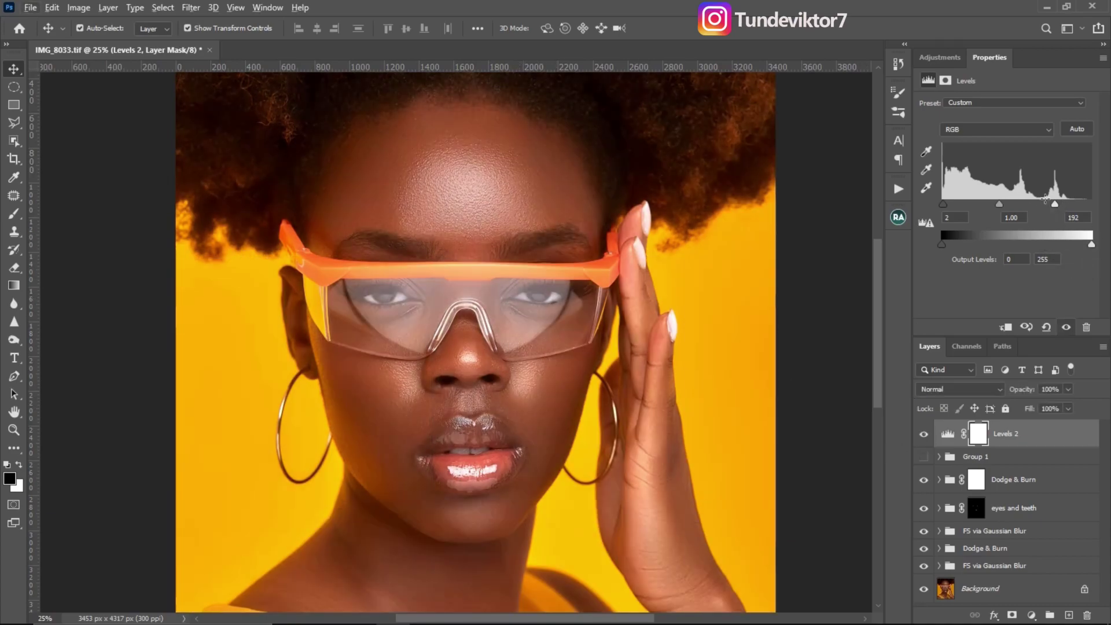
# - Set the Levels input points to black 7 and white 233, compare, and zoom out
pyautogui.moveTo(1055, 210); pyautogui.dragTo(1080, 210)
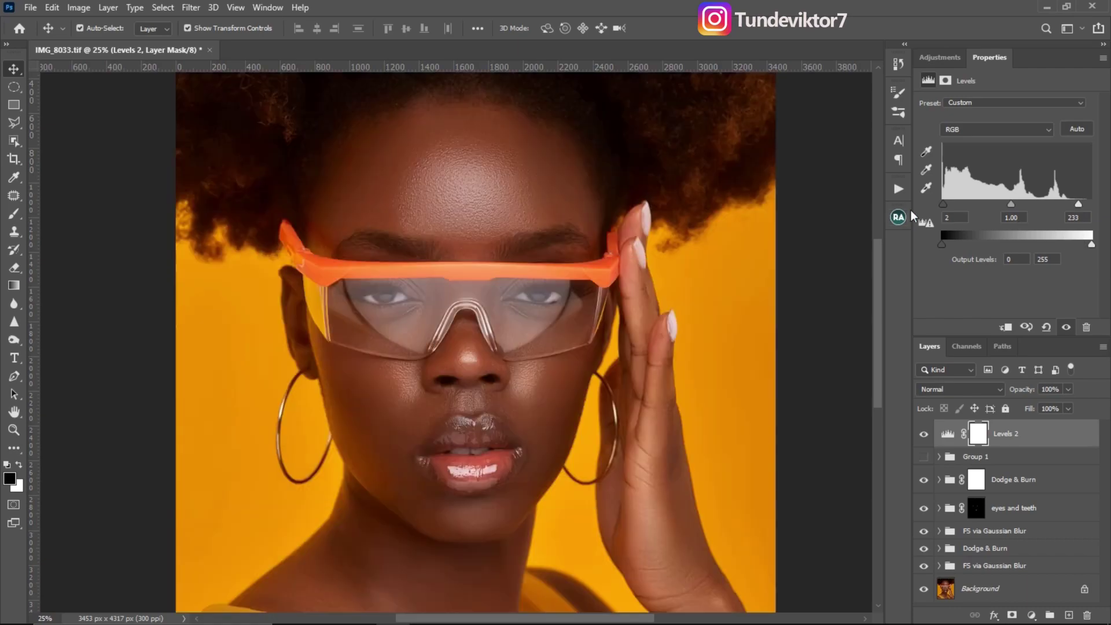
pyautogui.moveTo(944, 203); pyautogui.dragTo(945, 203)
pyautogui.click(924, 435)
pyautogui.click(924, 435)
pyautogui.keyDown('alt'); pyautogui.click(495, 232); pyautogui.keyUp('alt')
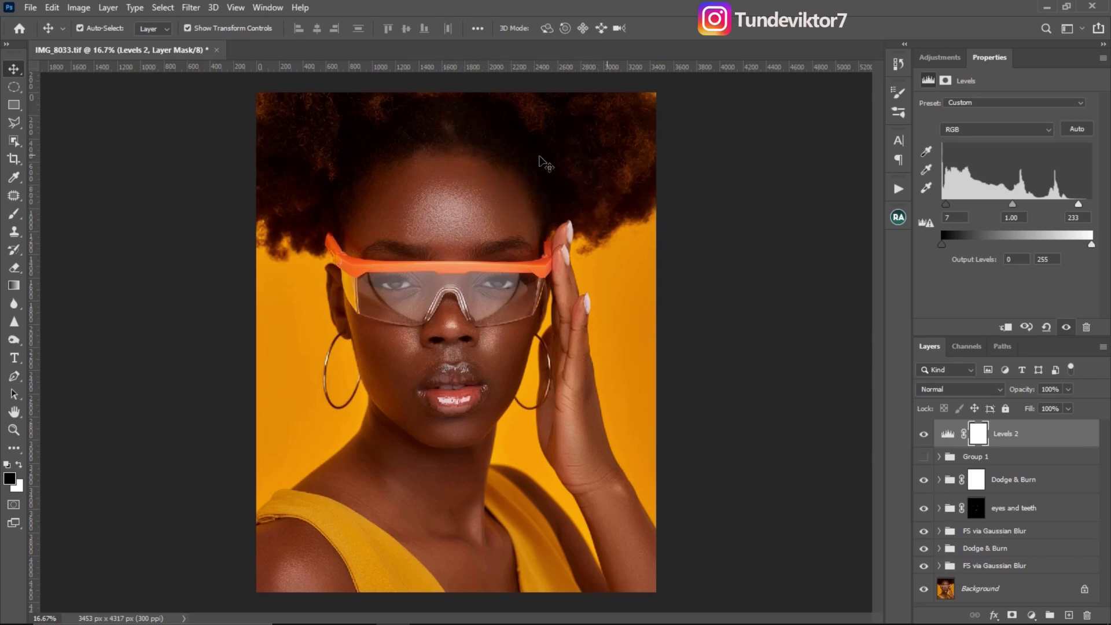
# - Add a Color Balance layer and shift its shadows to Cyan–Red -5 and Yellow–Blue +6
pyautogui.click(940, 57)
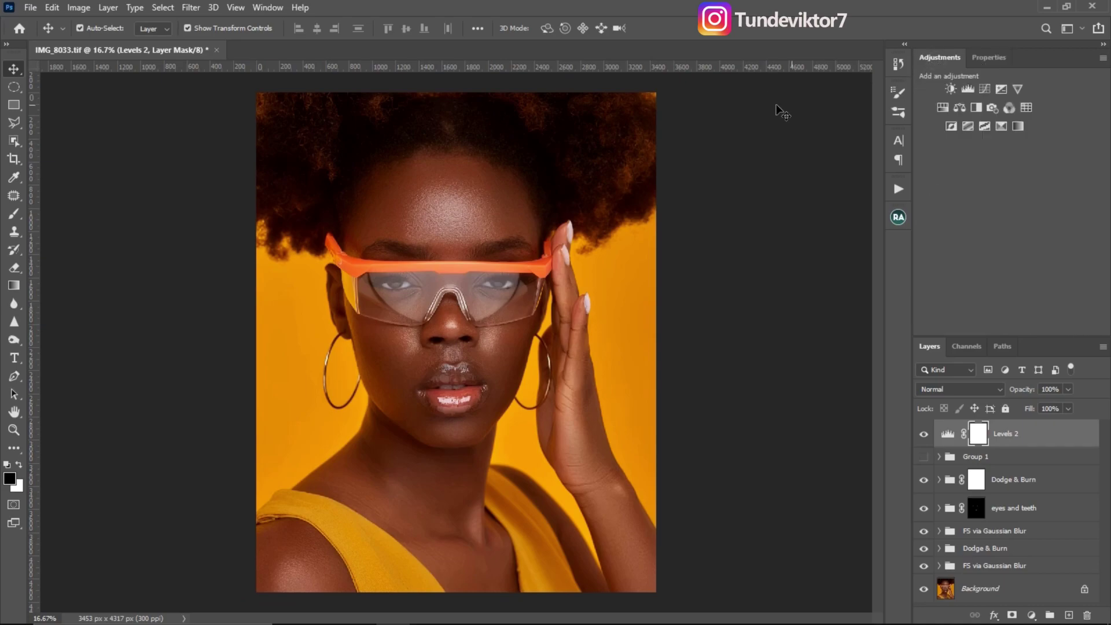
pyautogui.click(960, 107)
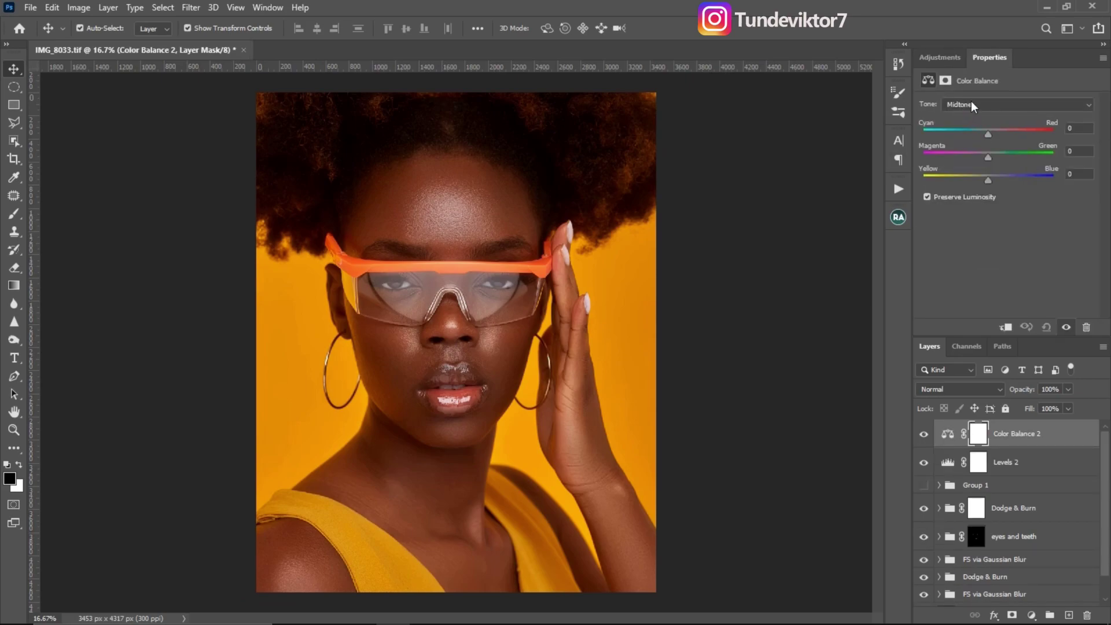
pyautogui.click(973, 103)
pyautogui.click(964, 117)
pyautogui.moveTo(991, 181); pyautogui.dragTo(994, 180)
pyautogui.moveTo(989, 135); pyautogui.dragTo(984, 135)
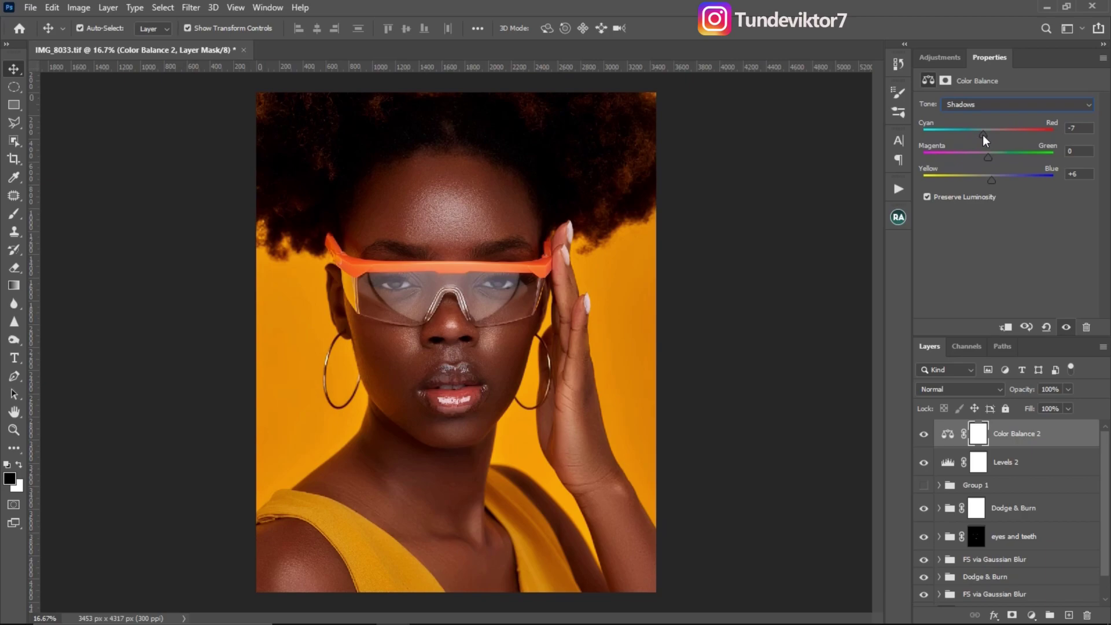
pyautogui.moveTo(983, 135)
pyautogui.mouseDown()
pyautogui.moveTo(936, 136)
pyautogui.moveTo(1039, 141)
pyautogui.moveTo(991, 140)
pyautogui.mouseUp()
pyautogui.moveTo(992, 181)
pyautogui.mouseDown()
pyautogui.moveTo(954, 184)
pyautogui.moveTo(1006, 185)
pyautogui.moveTo(992, 186)
pyautogui.mouseUp()
# - Toggle Color Balance 2 off and on to compare, then reselect that layer
pyautogui.click(924, 435)
pyautogui.click(924, 435)
pyautogui.click(483, 165)
pyautogui.press('z')
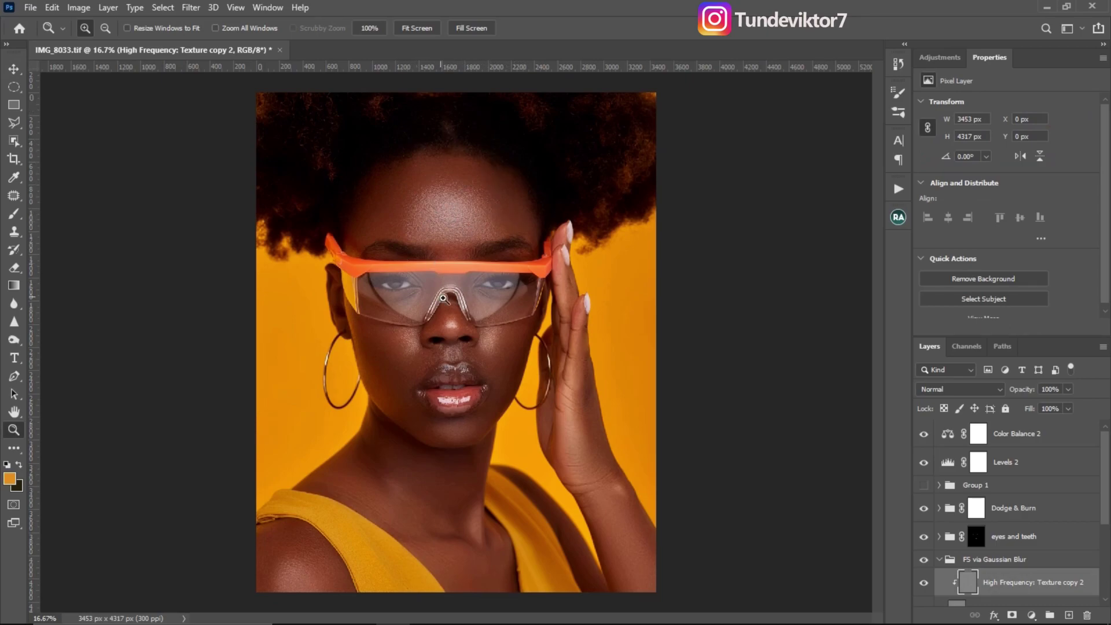
pyautogui.click(1001, 437)
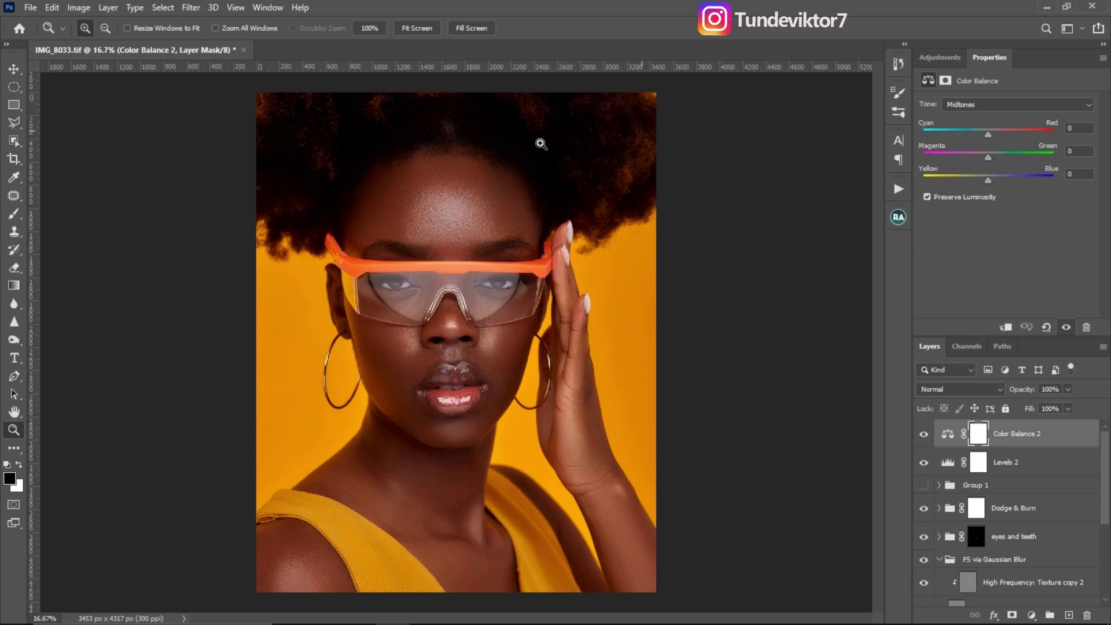
# - Add a black-and-white Gradient Map layer above Color Balance 2 and open its gradient editor
pyautogui.click(940, 57)
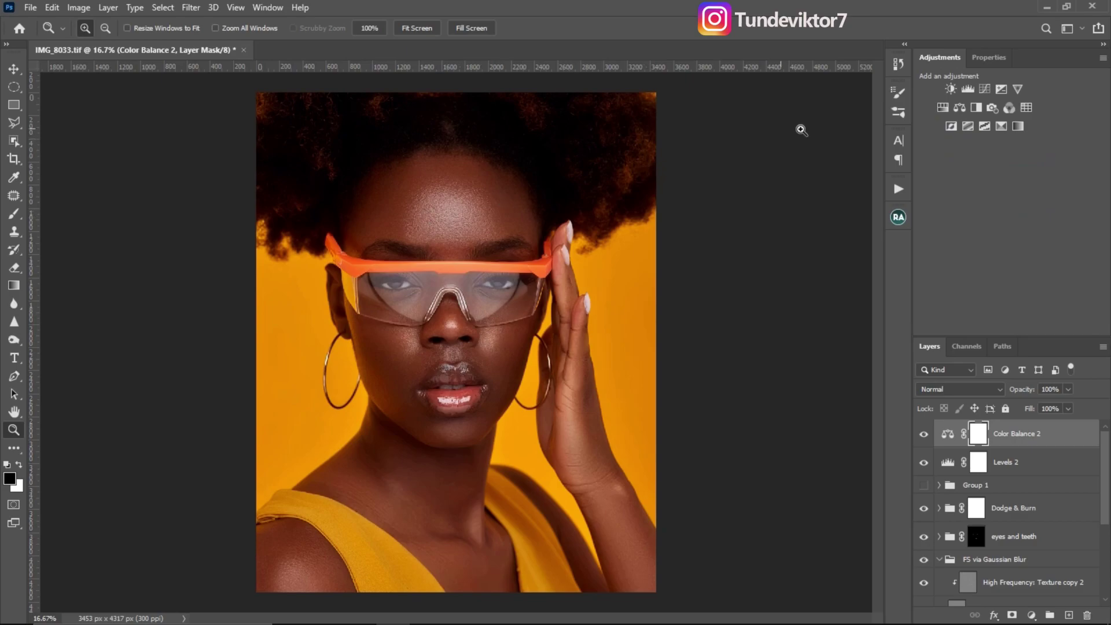
pyautogui.click(1020, 126)
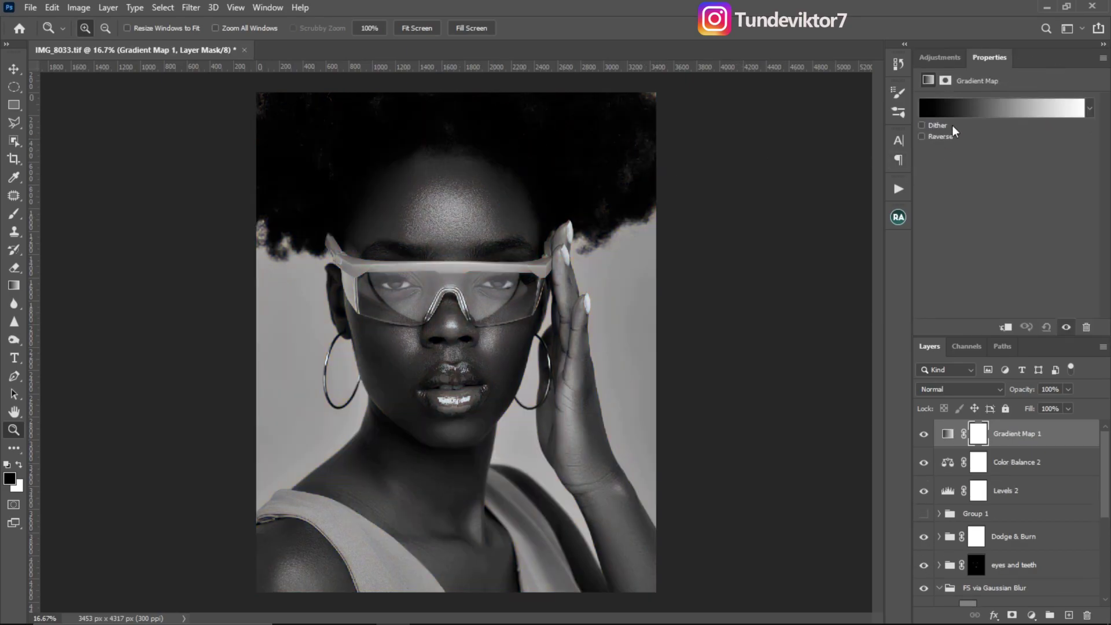
pyautogui.click(954, 107)
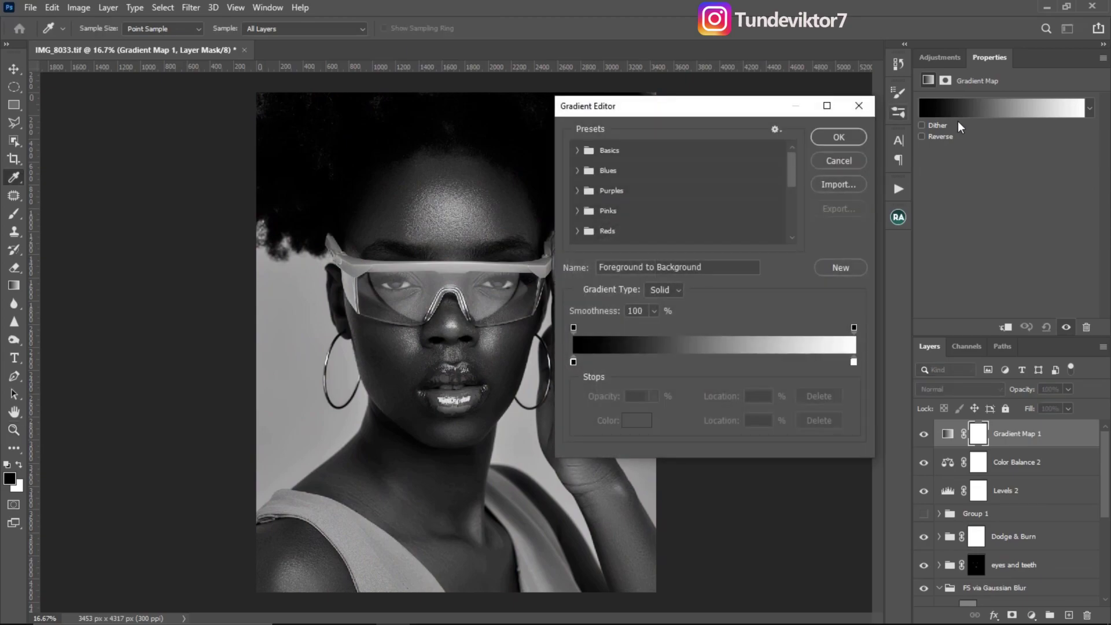
# - Give the gradient map the Basics Foreground to Background gradient in Multiply mode
pyautogui.click(578, 152)
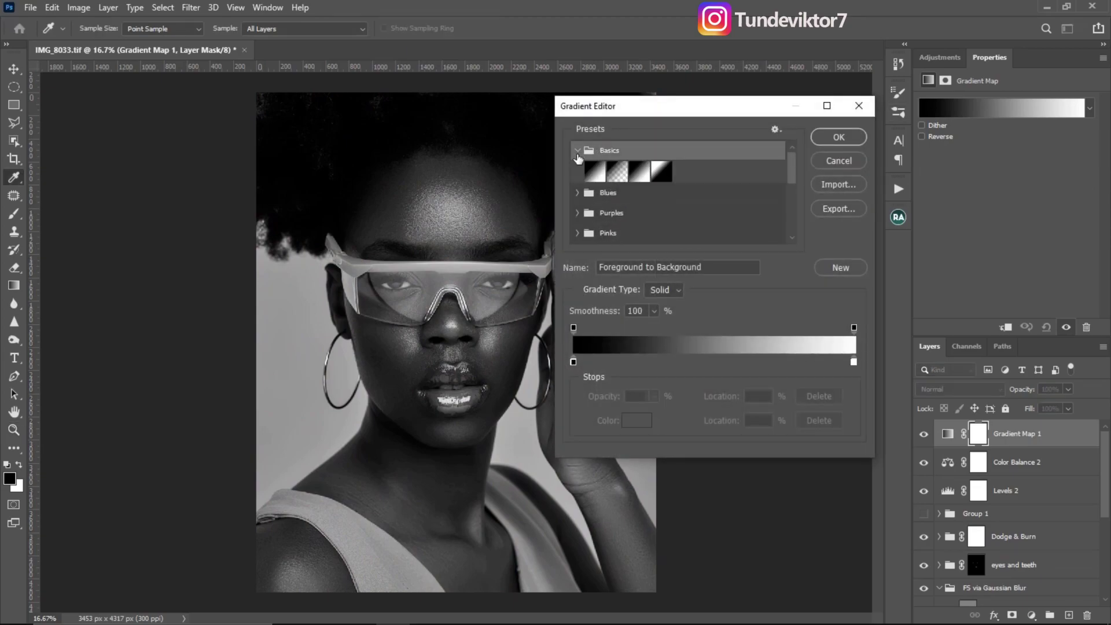
pyautogui.click(595, 173)
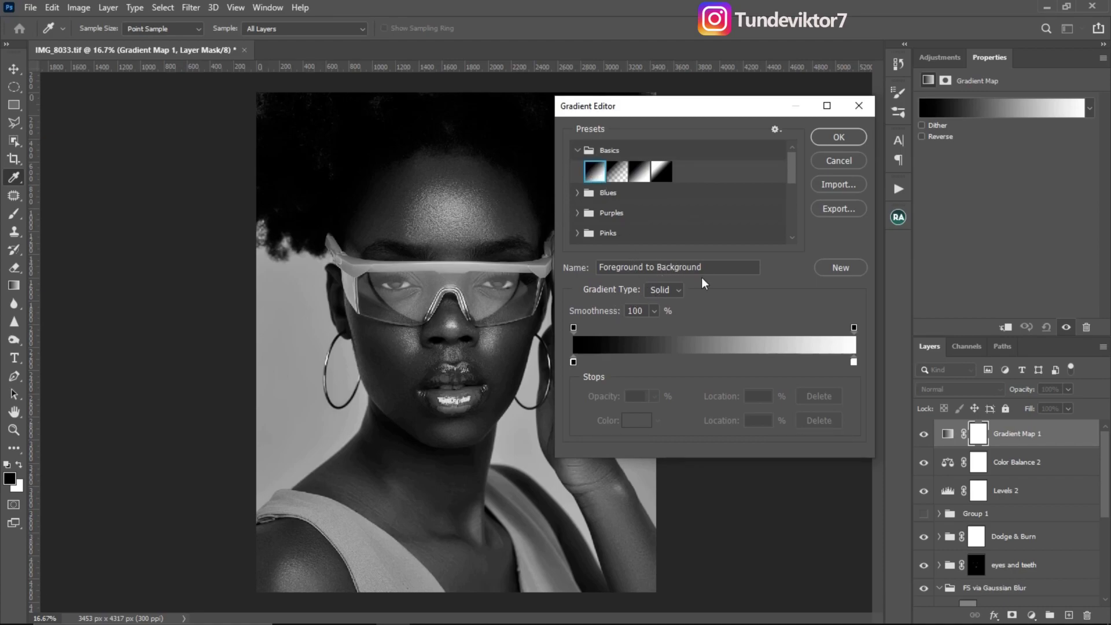
pyautogui.click(837, 138)
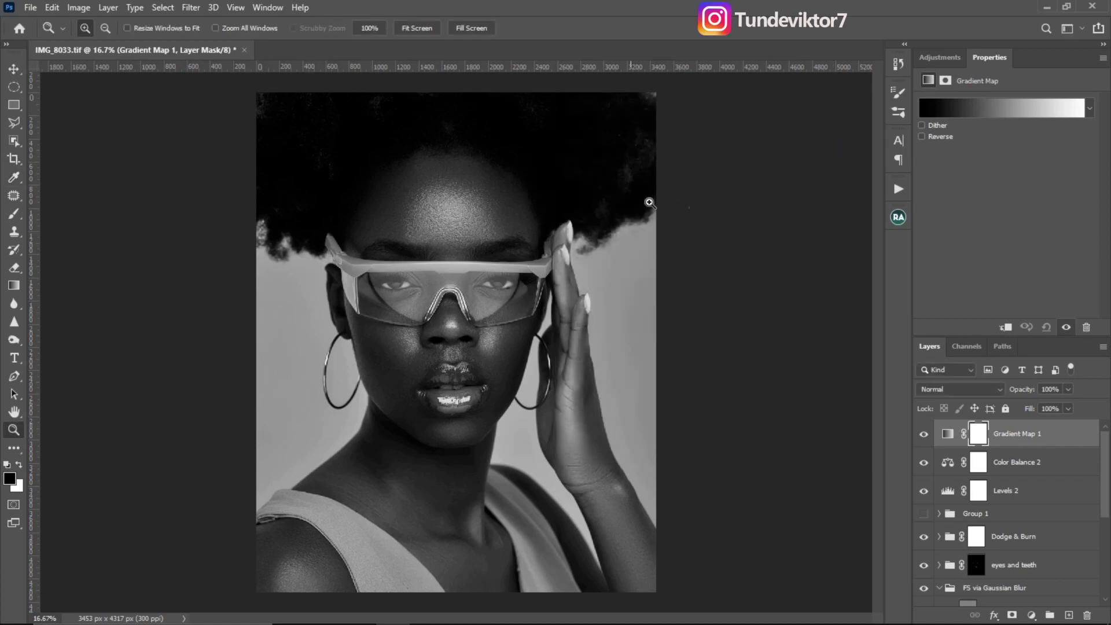
pyautogui.click(960, 387)
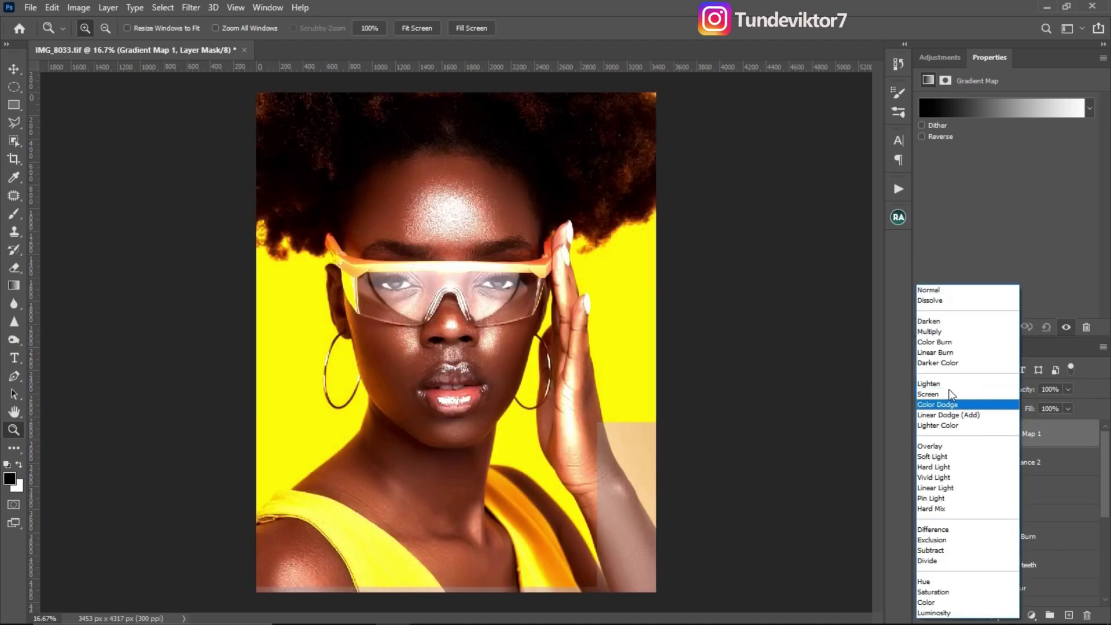
pyautogui.click(941, 333)
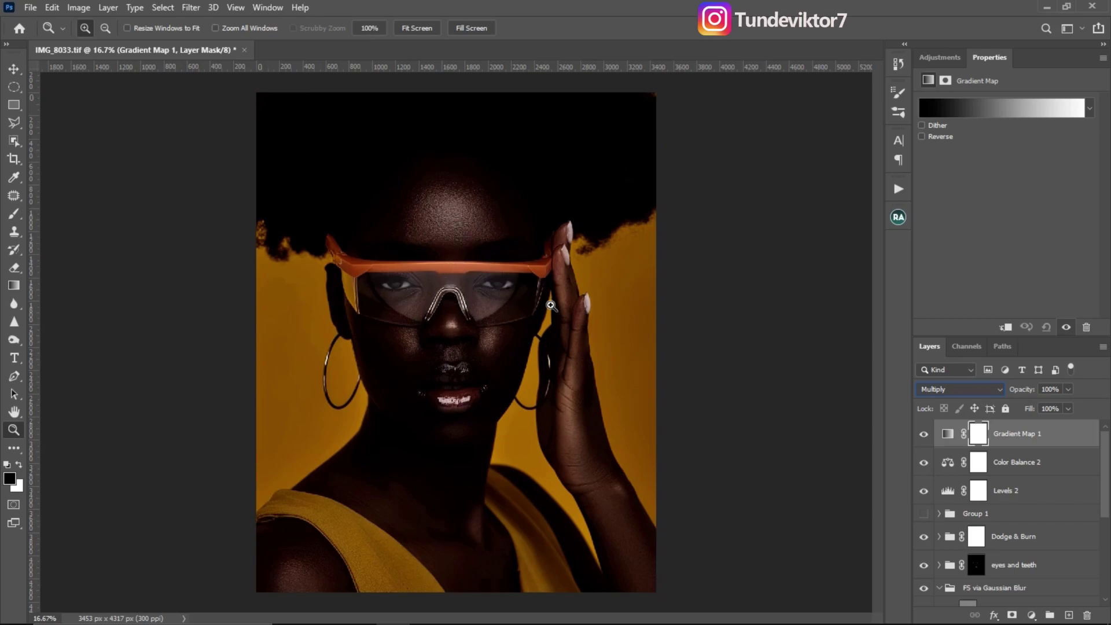
# - Set the gradient map's opacity to 41% and toggle it to compare
pyautogui.click(1068, 390)
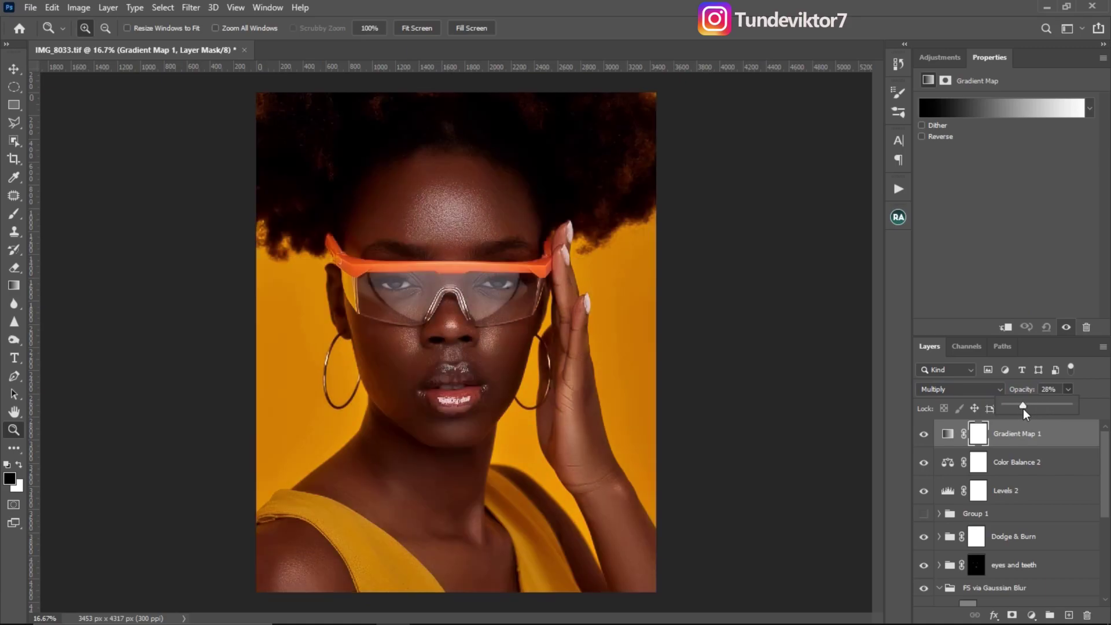
pyautogui.moveTo(1028, 409); pyautogui.dragTo(1033, 407)
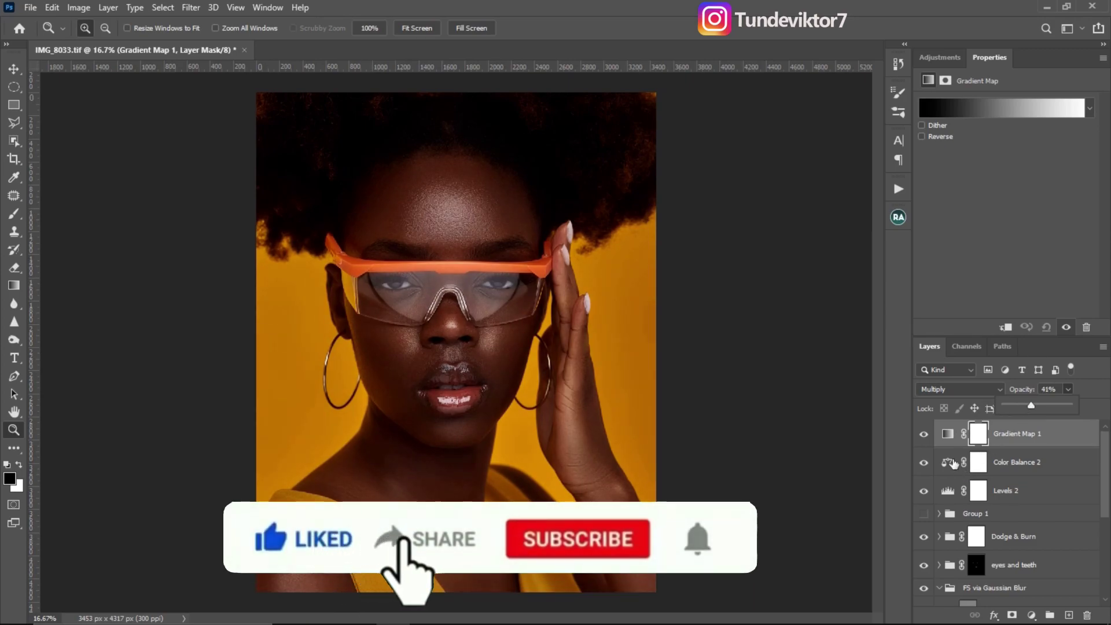
pyautogui.click(924, 438)
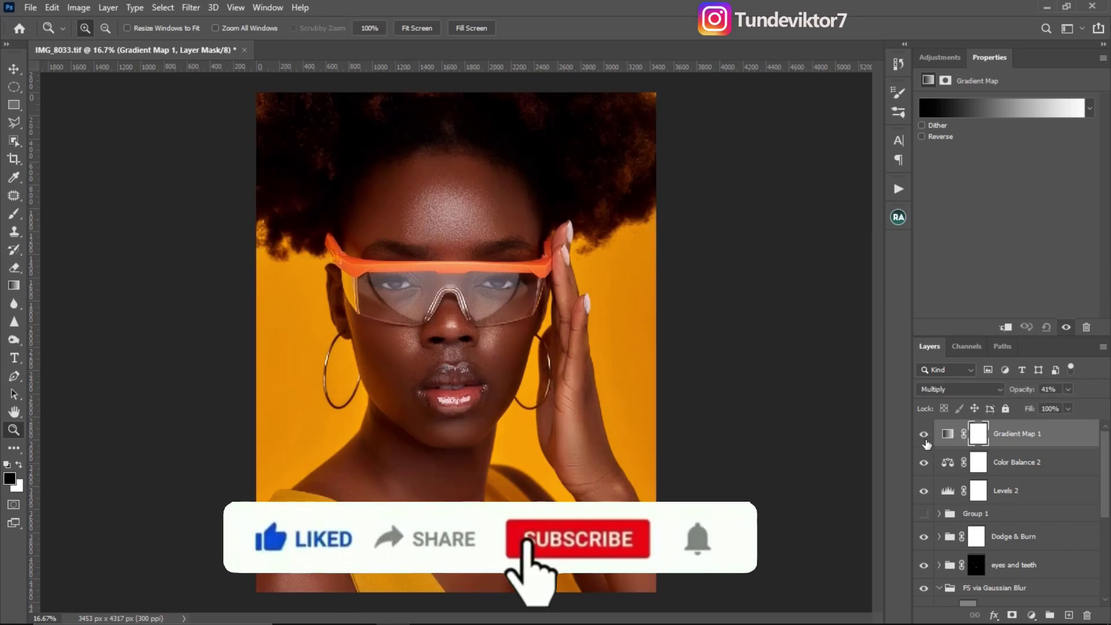
pyautogui.click(925, 439)
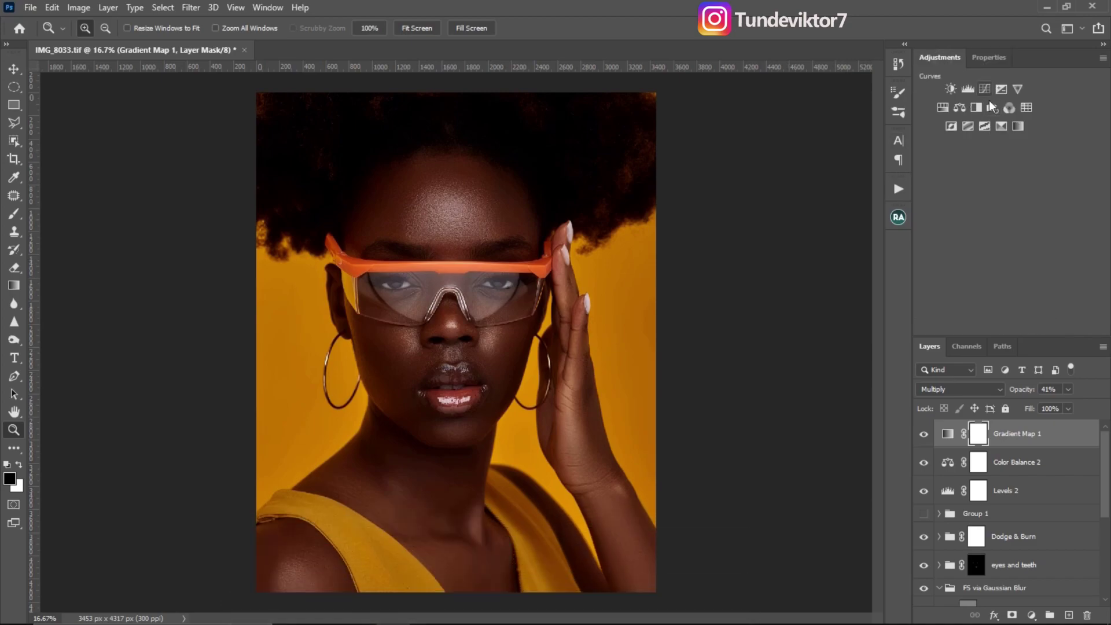
# - Add a Curves layer using the Lighter (RGB) preset and toggle it to compare
pyautogui.click(987, 88)
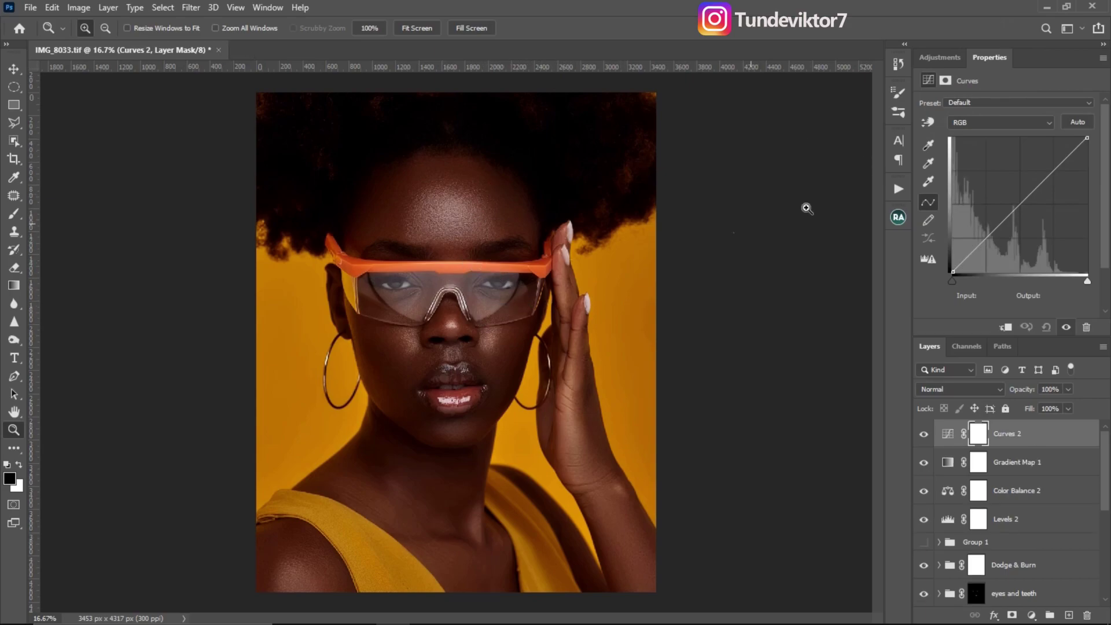
pyautogui.click(961, 103)
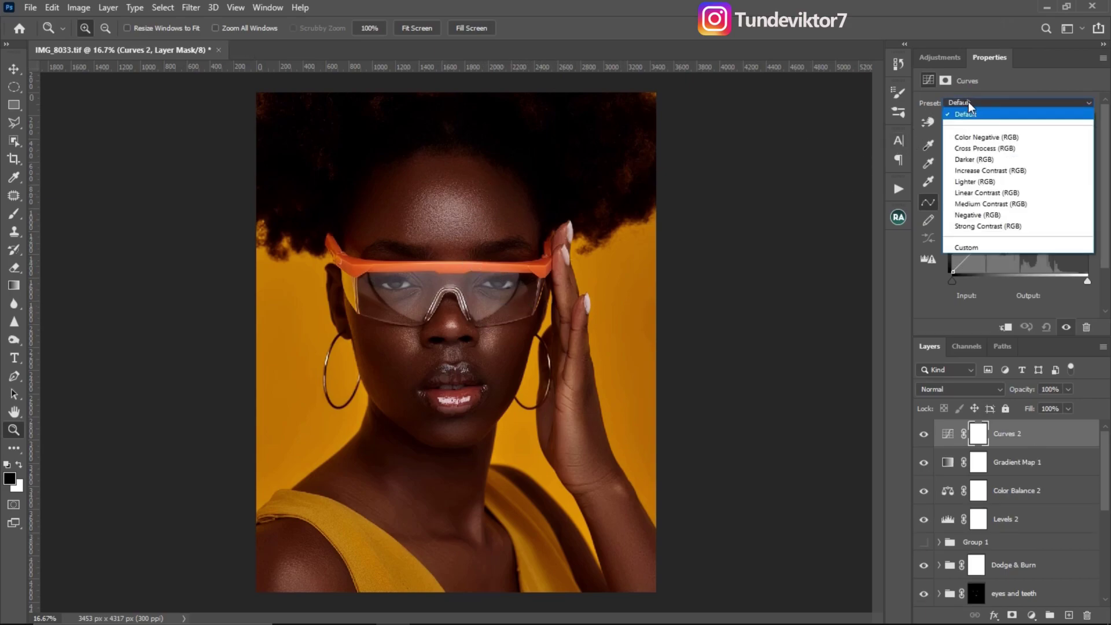
pyautogui.click(995, 184)
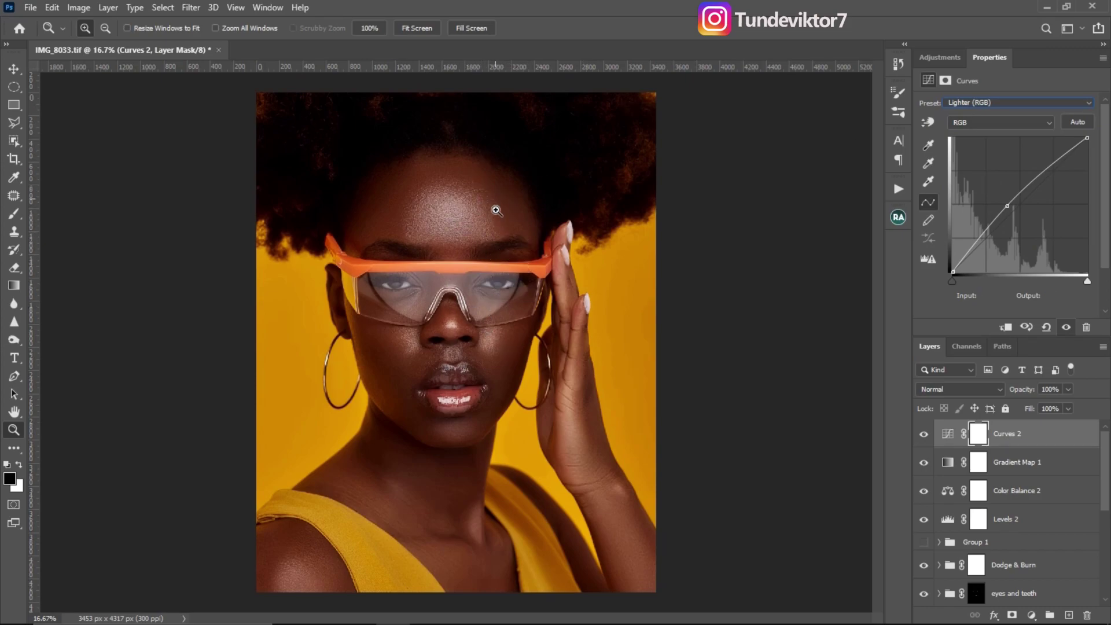
pyautogui.click(923, 434)
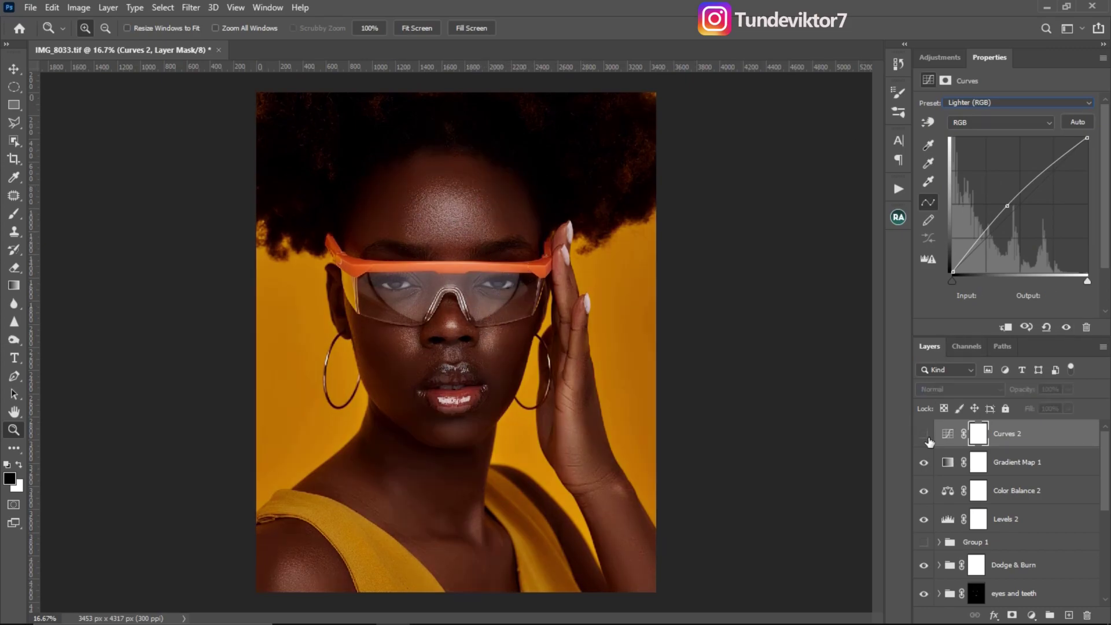
pyautogui.click(925, 435)
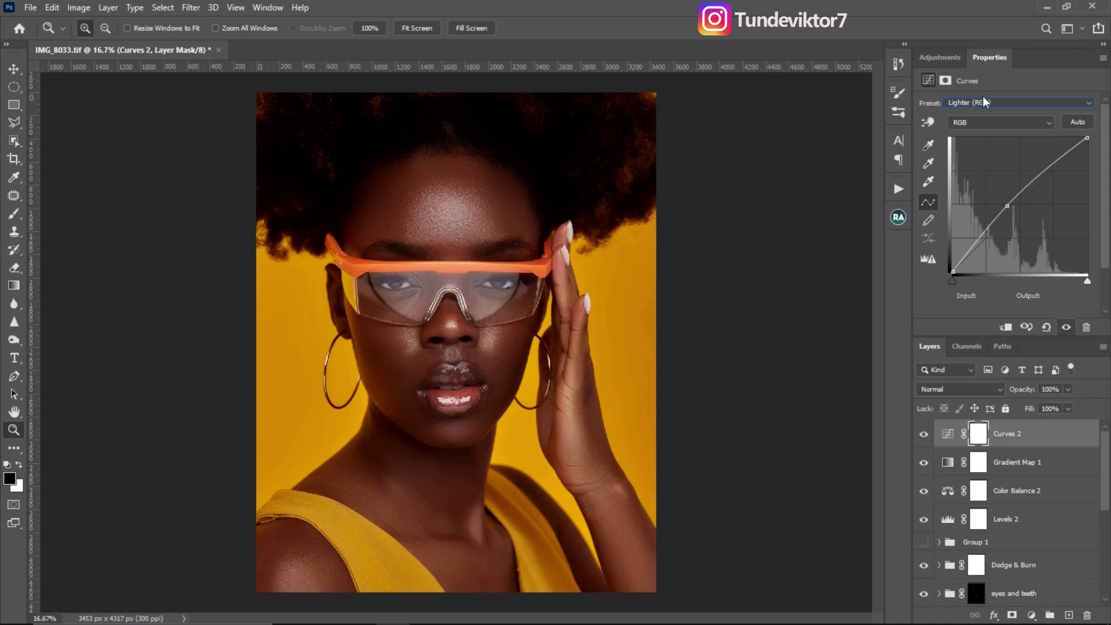
# - Add a Selective Color layer targeting Reds and set its Black to -11
pyautogui.click(940, 57)
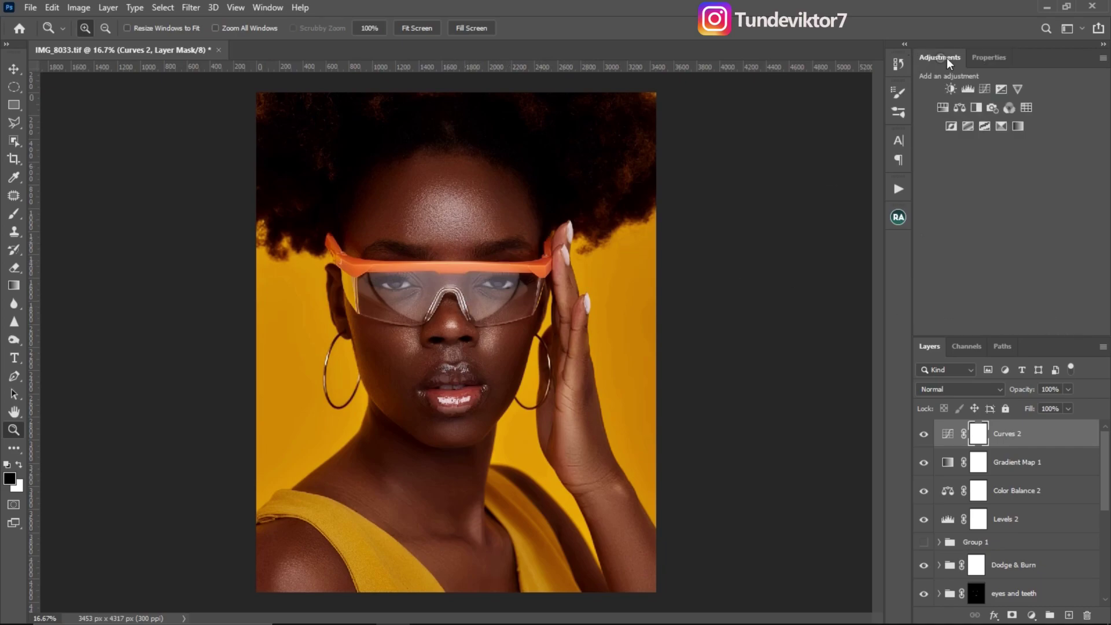
pyautogui.click(1002, 125)
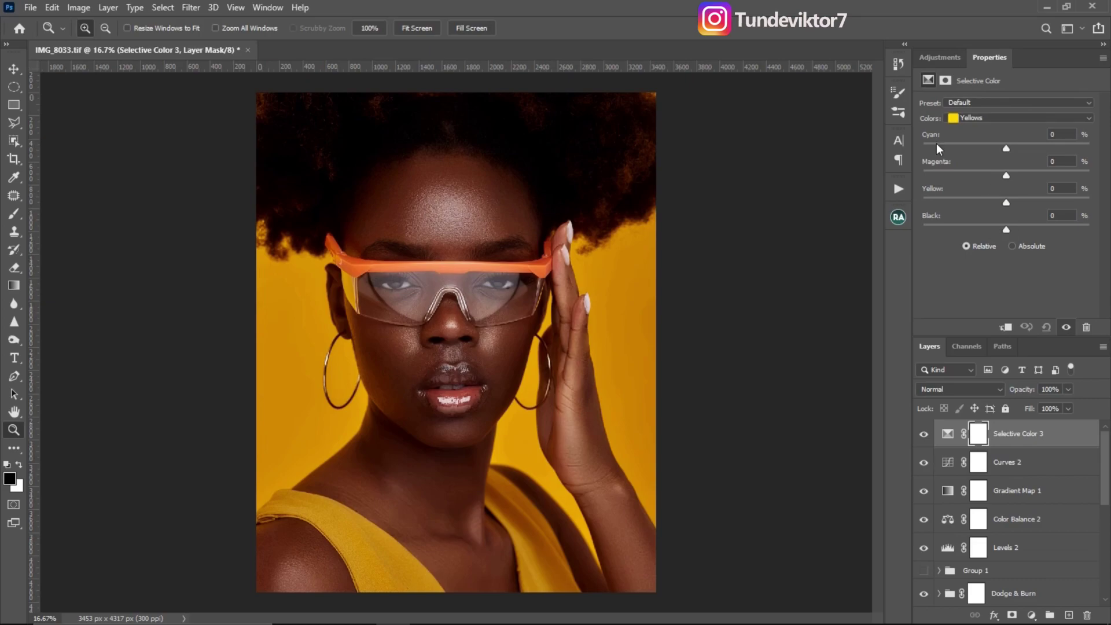
pyautogui.click(970, 118)
pyautogui.click(977, 127)
pyautogui.moveTo(1010, 230); pyautogui.dragTo(998, 230)
pyautogui.moveTo(999, 230); pyautogui.dragTo(998, 231)
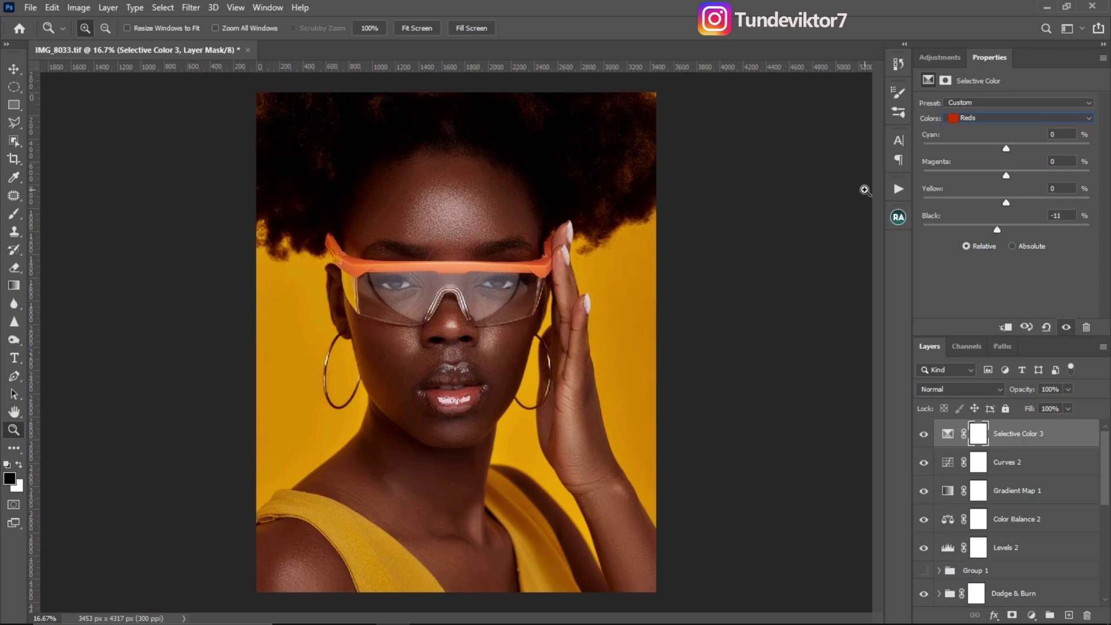
# - Set the Reds' Magenta to -10 and Cyan to +10
pyautogui.click(1007, 179)
pyautogui.moveTo(1008, 182)
pyautogui.mouseDown()
pyautogui.moveTo(927, 180)
pyautogui.moveTo(1062, 195)
pyautogui.moveTo(968, 188)
pyautogui.moveTo(1014, 186)
pyautogui.moveTo(993, 187)
pyautogui.mouseUp()
pyautogui.moveTo(1006, 148); pyautogui.dragTo(976, 150)
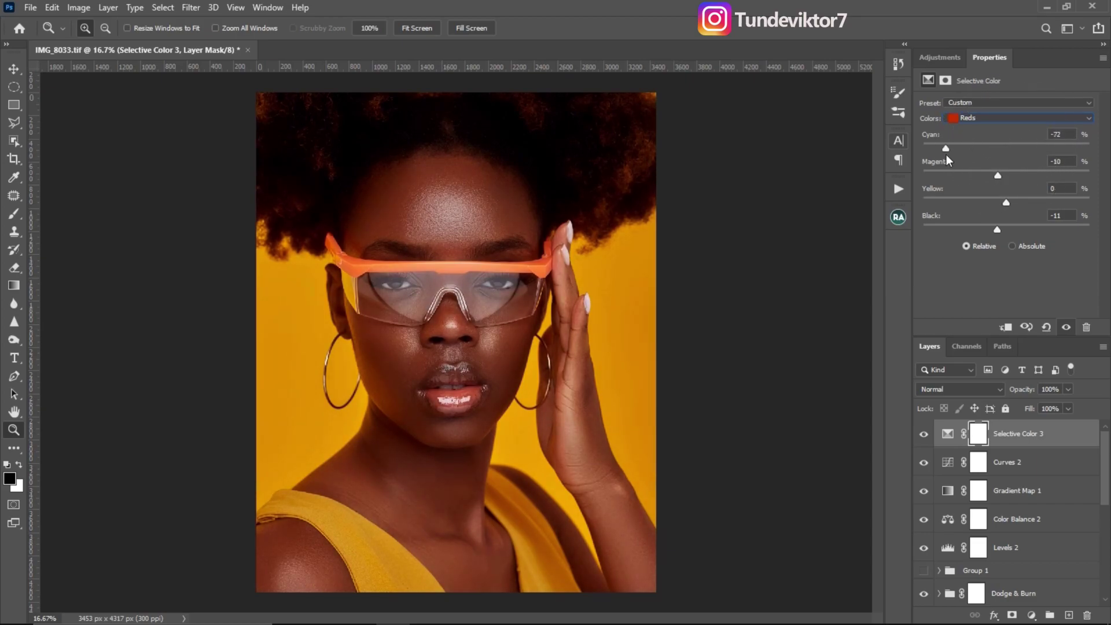
pyautogui.moveTo(1028, 164)
pyautogui.mouseDown()
pyautogui.moveTo(1057, 165)
pyautogui.moveTo(983, 162)
pyautogui.moveTo(1017, 158)
pyautogui.mouseUp()
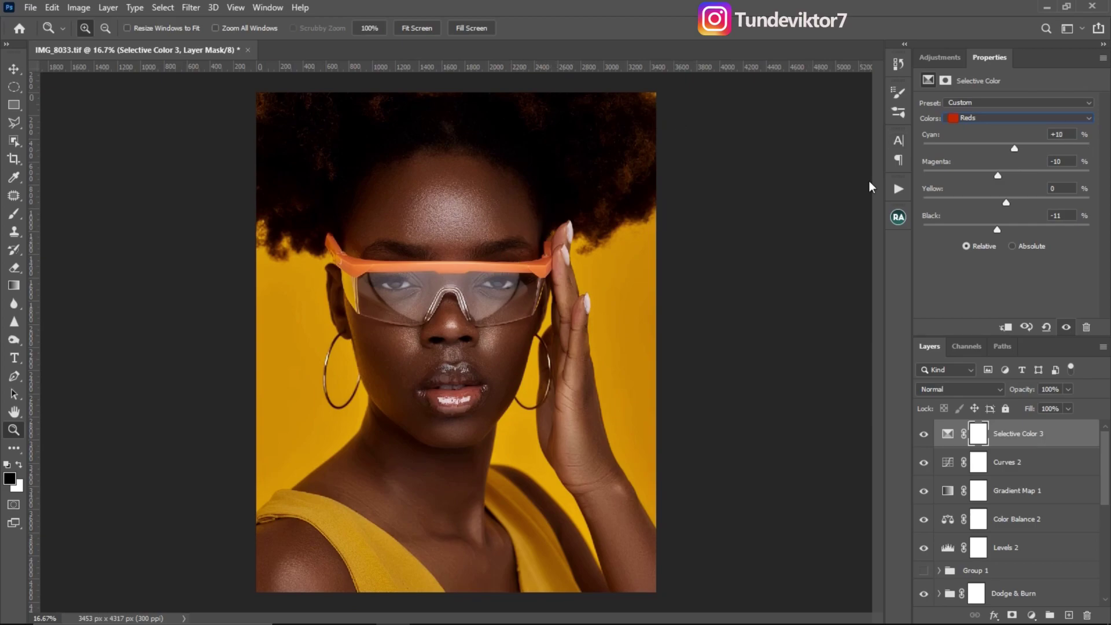
pyautogui.click(990, 119)
# - Set the Selective Color Yellows to Cyan -7, Magenta -6 and Black -7
pyautogui.click(983, 138)
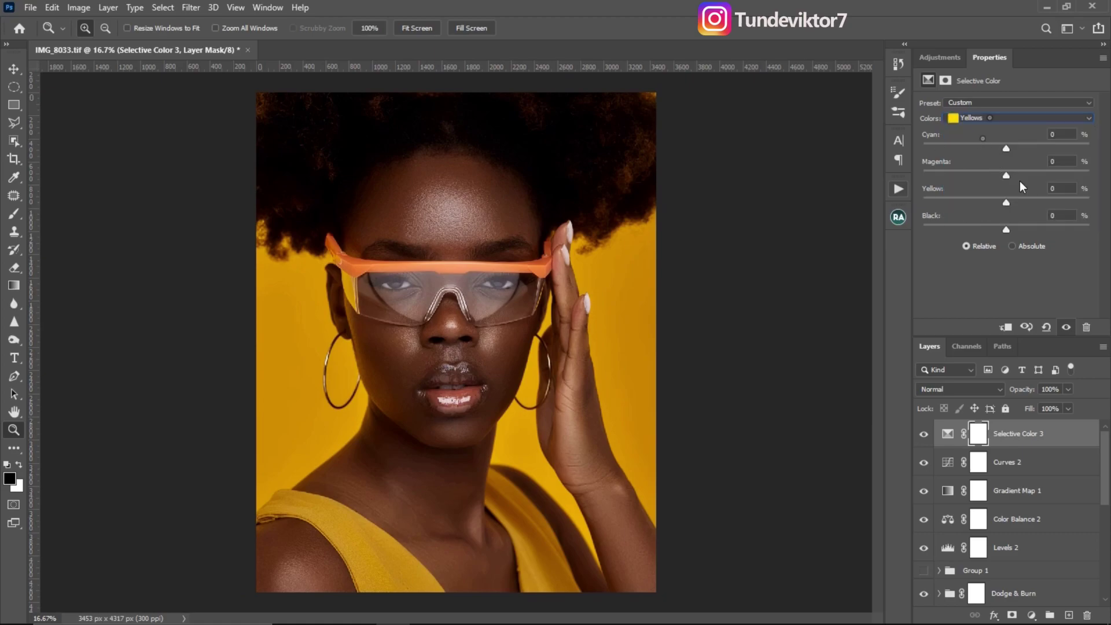
pyautogui.moveTo(1005, 231); pyautogui.dragTo(1006, 229)
pyautogui.click(1007, 176)
pyautogui.moveTo(1007, 176); pyautogui.dragTo(1000, 179)
pyautogui.click(1007, 148)
pyautogui.moveTo(1006, 150); pyautogui.dragTo(1005, 148)
# - Toggle Selective Color 3 off and on to compare the softened background
pyautogui.click(925, 436)
pyautogui.click(926, 434)
pyautogui.hotkey('ctrl', '2')
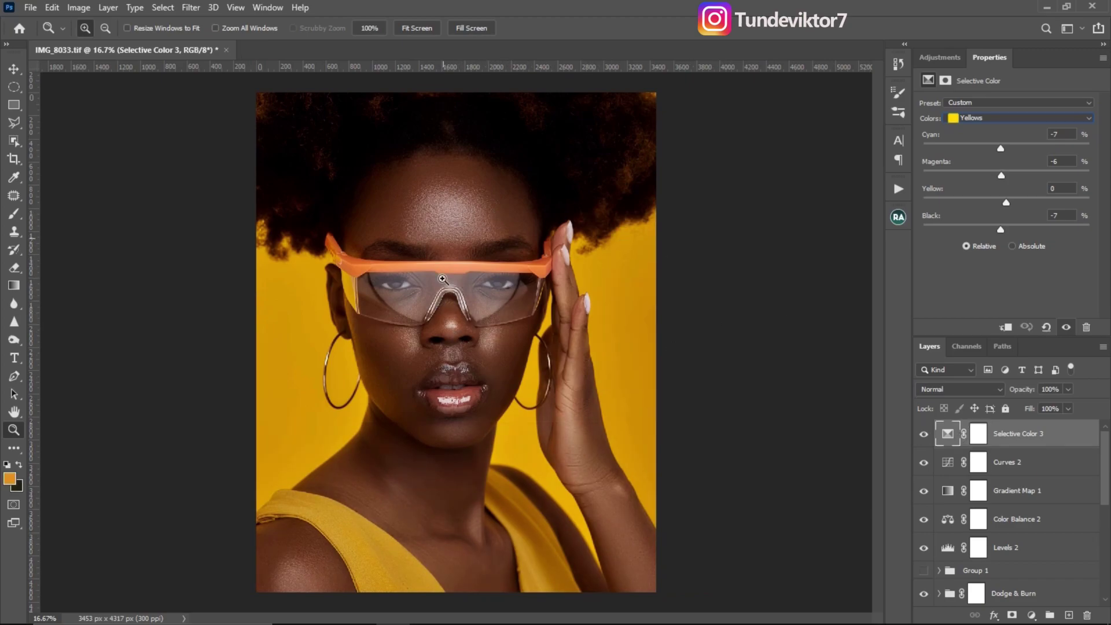
# - Group Levels 2 through Selective Color 3 into Group 2, toggling it and zooming to compare
pyautogui.keyDown('shift'); pyautogui.click(1018, 548); pyautogui.keyUp('shift')
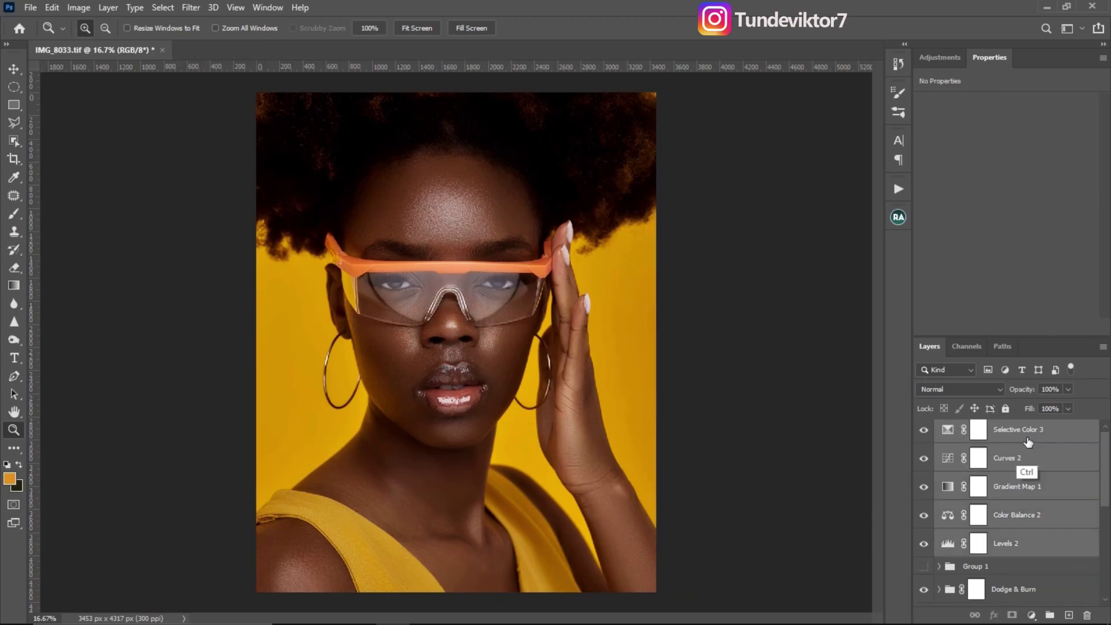
pyautogui.hotkey('ctrl', 'g')
pyautogui.click(924, 429)
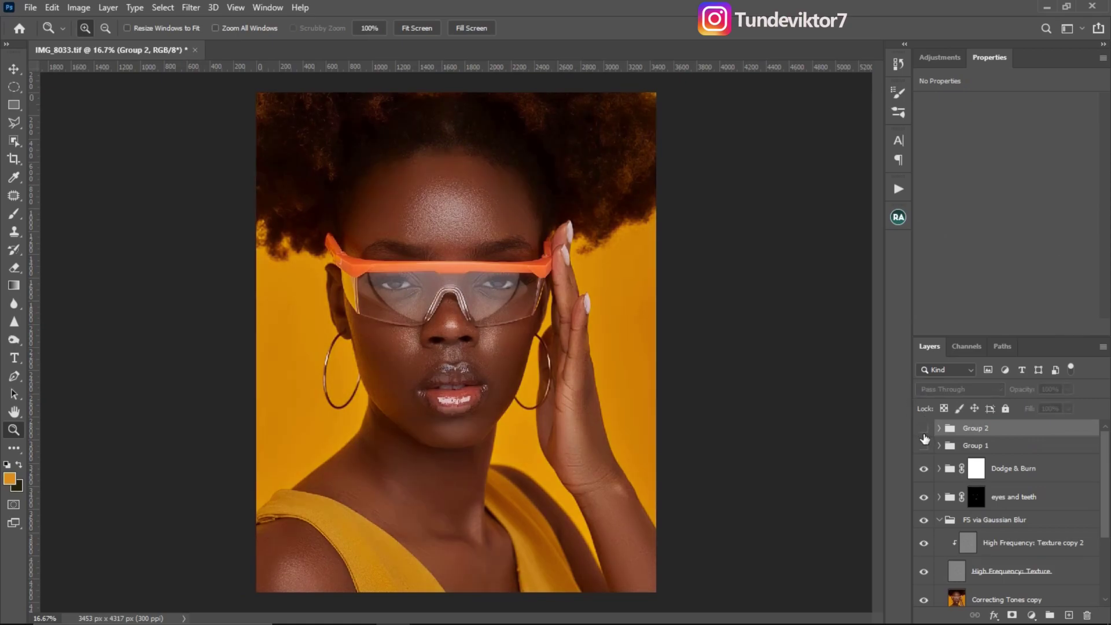
pyautogui.click(925, 430)
pyautogui.click(925, 429)
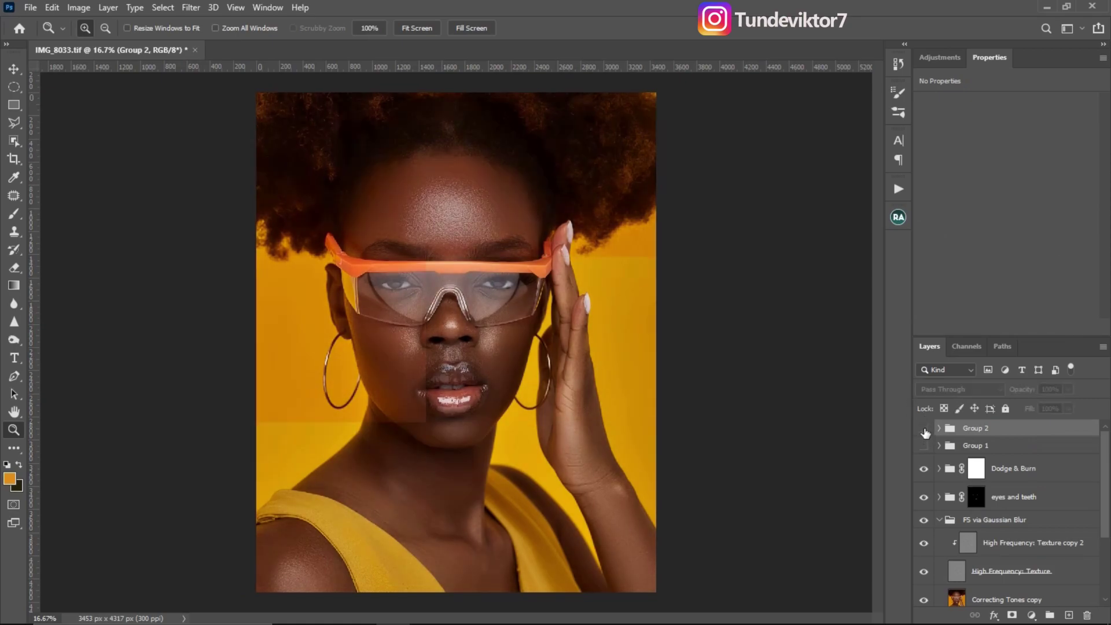
pyautogui.click(924, 430)
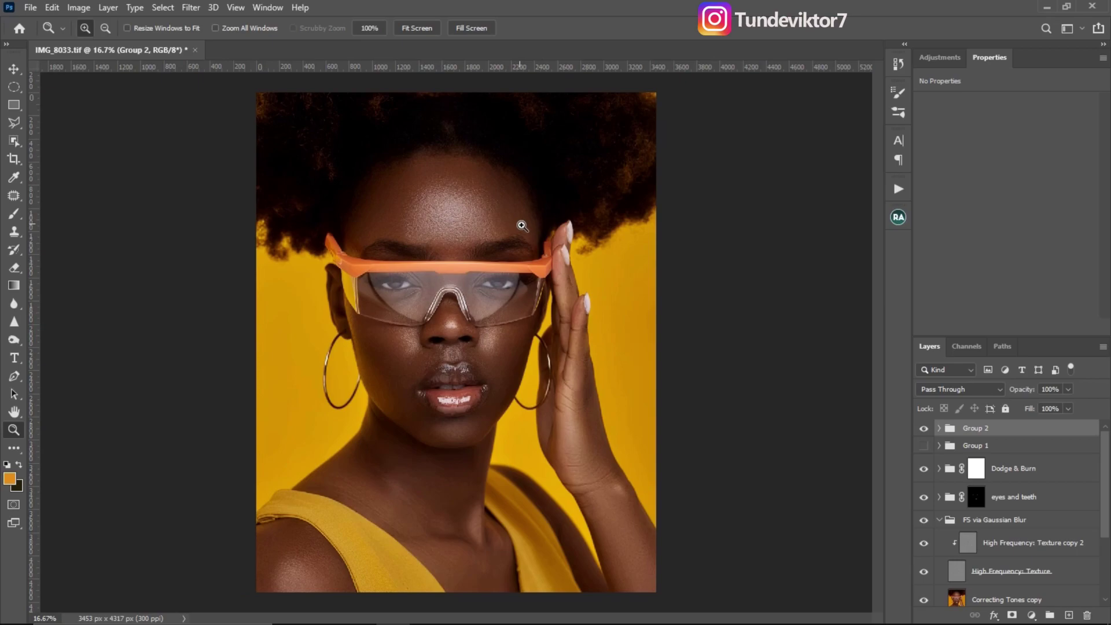
pyautogui.click(503, 205)
pyautogui.keyDown('alt'); pyautogui.click(489, 313); pyautogui.keyUp('alt')
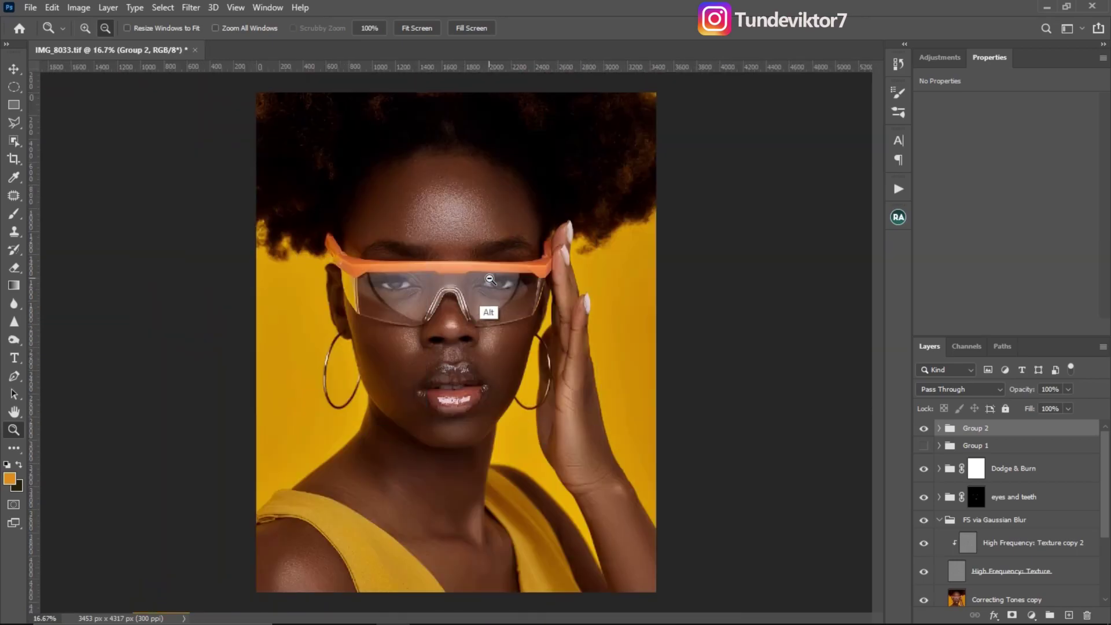